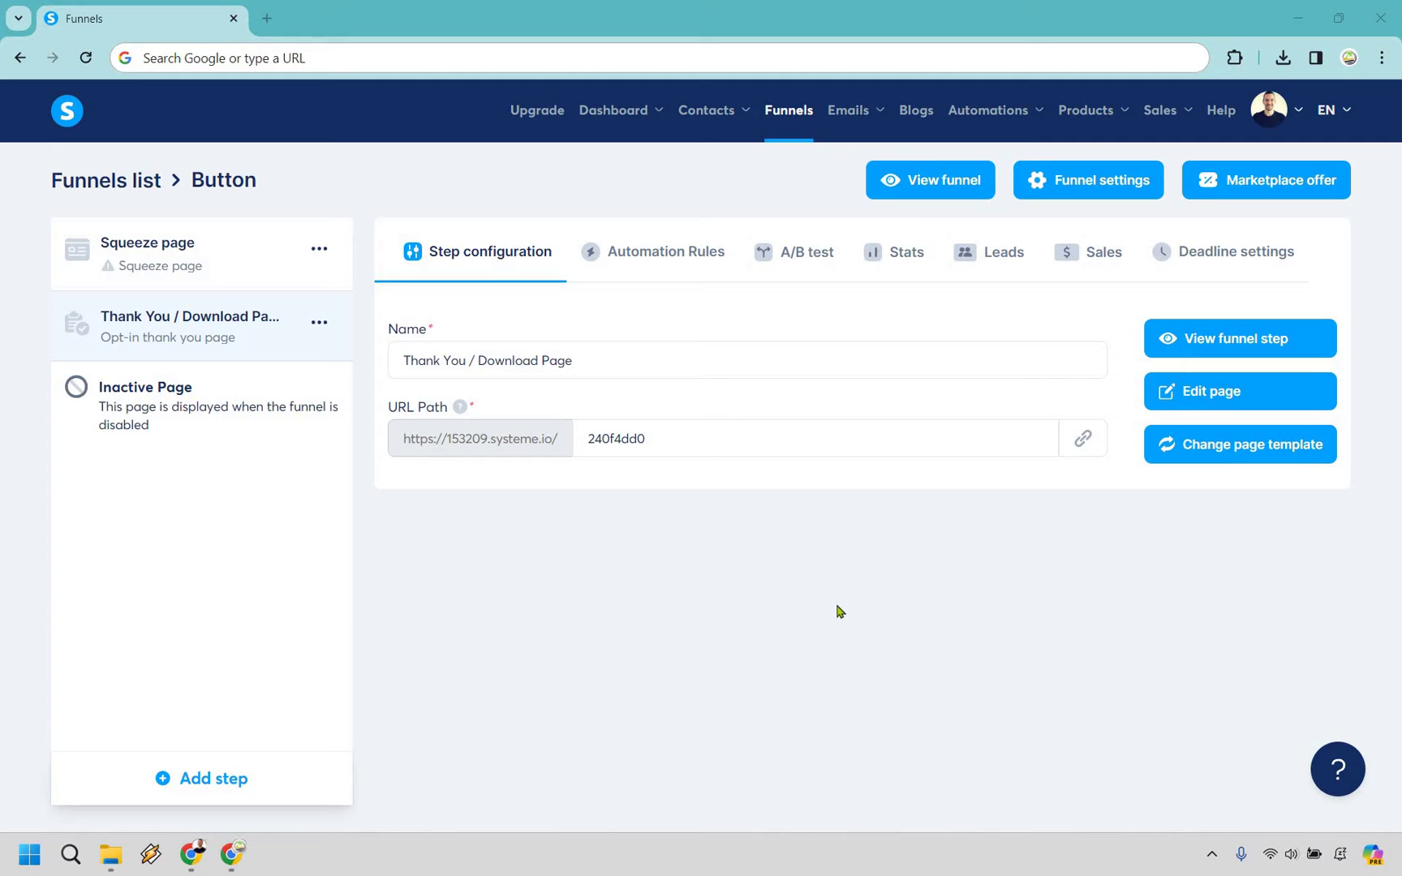
# In the page editor, delete the JOIN NOW! button and drop a new button below the thank-you text.
pyautogui.click(1206, 401)
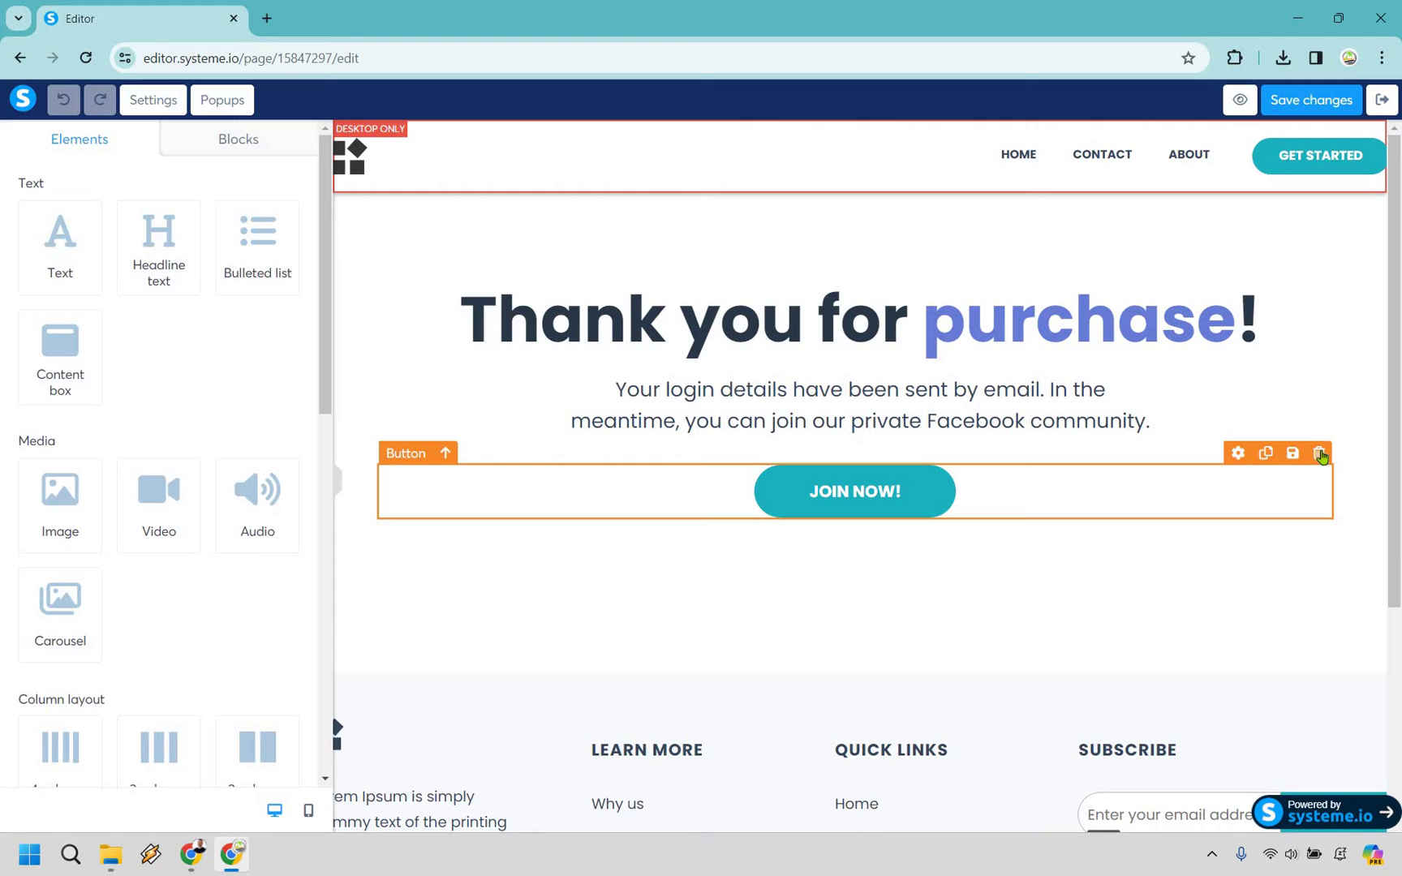
pyautogui.press('Delete')
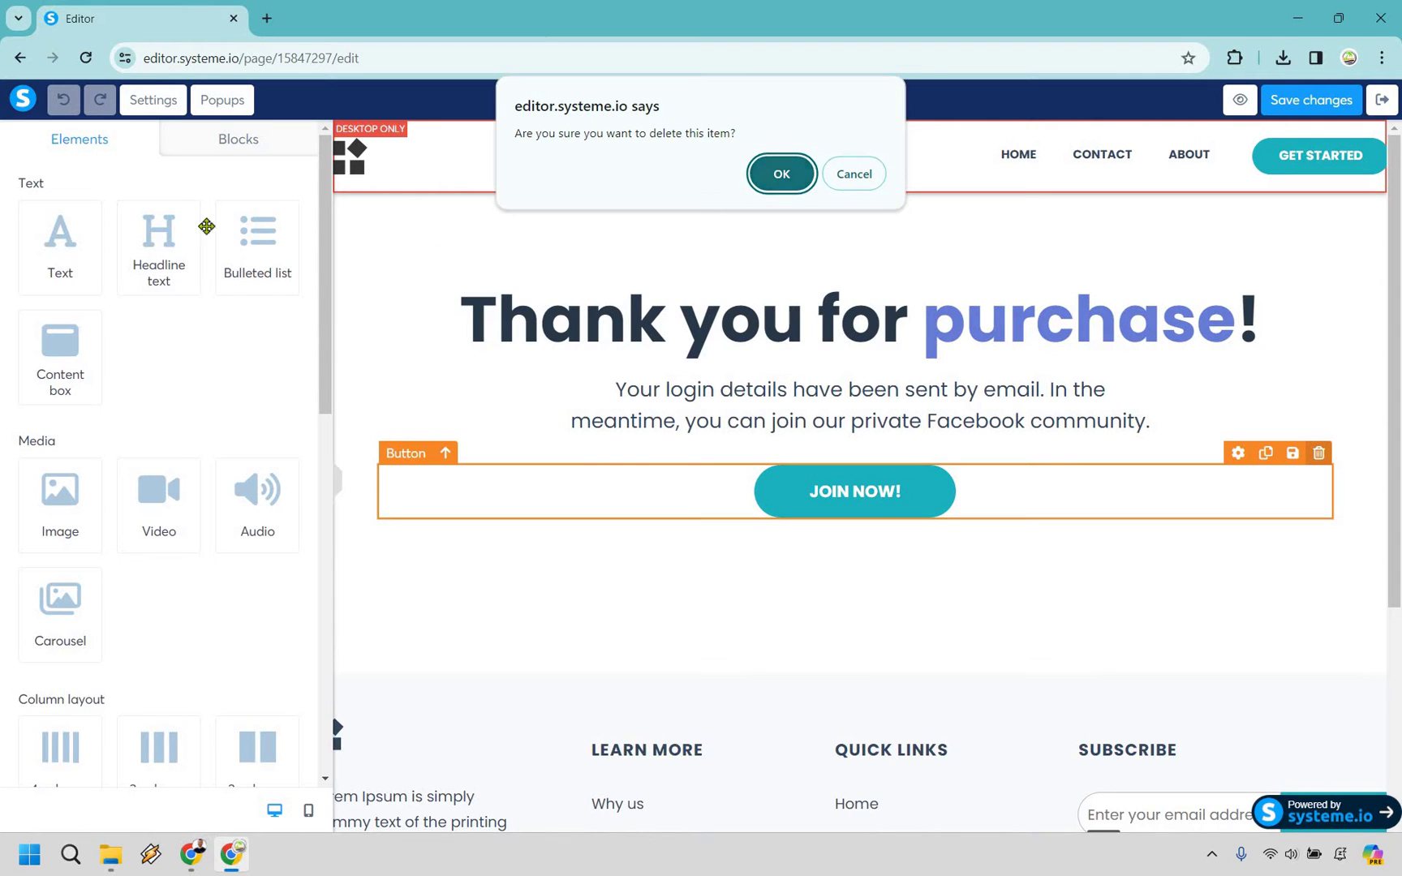
pyautogui.press('Return')
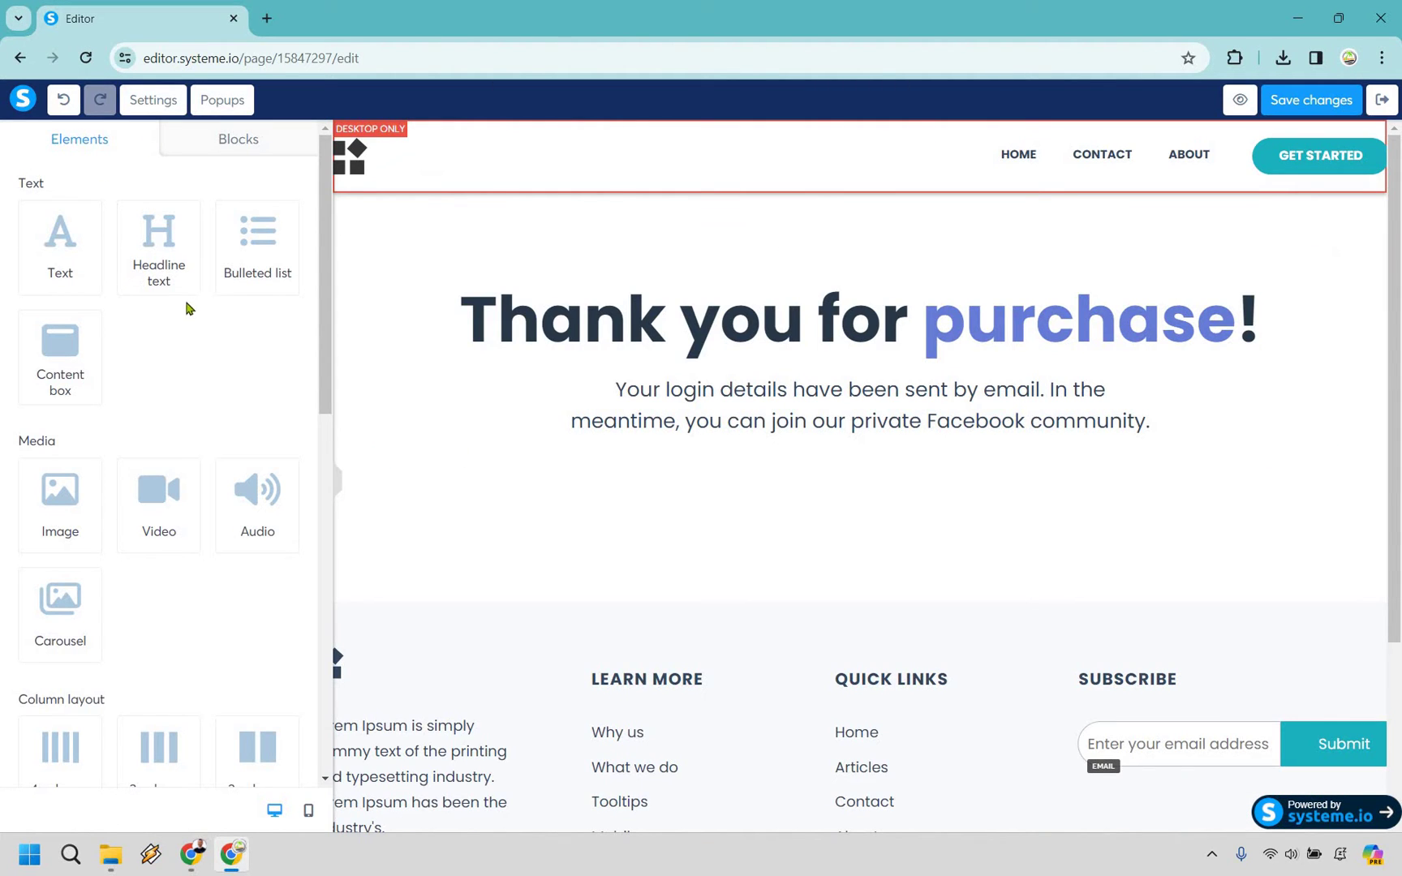
pyautogui.scroll(-7, 181, 312)
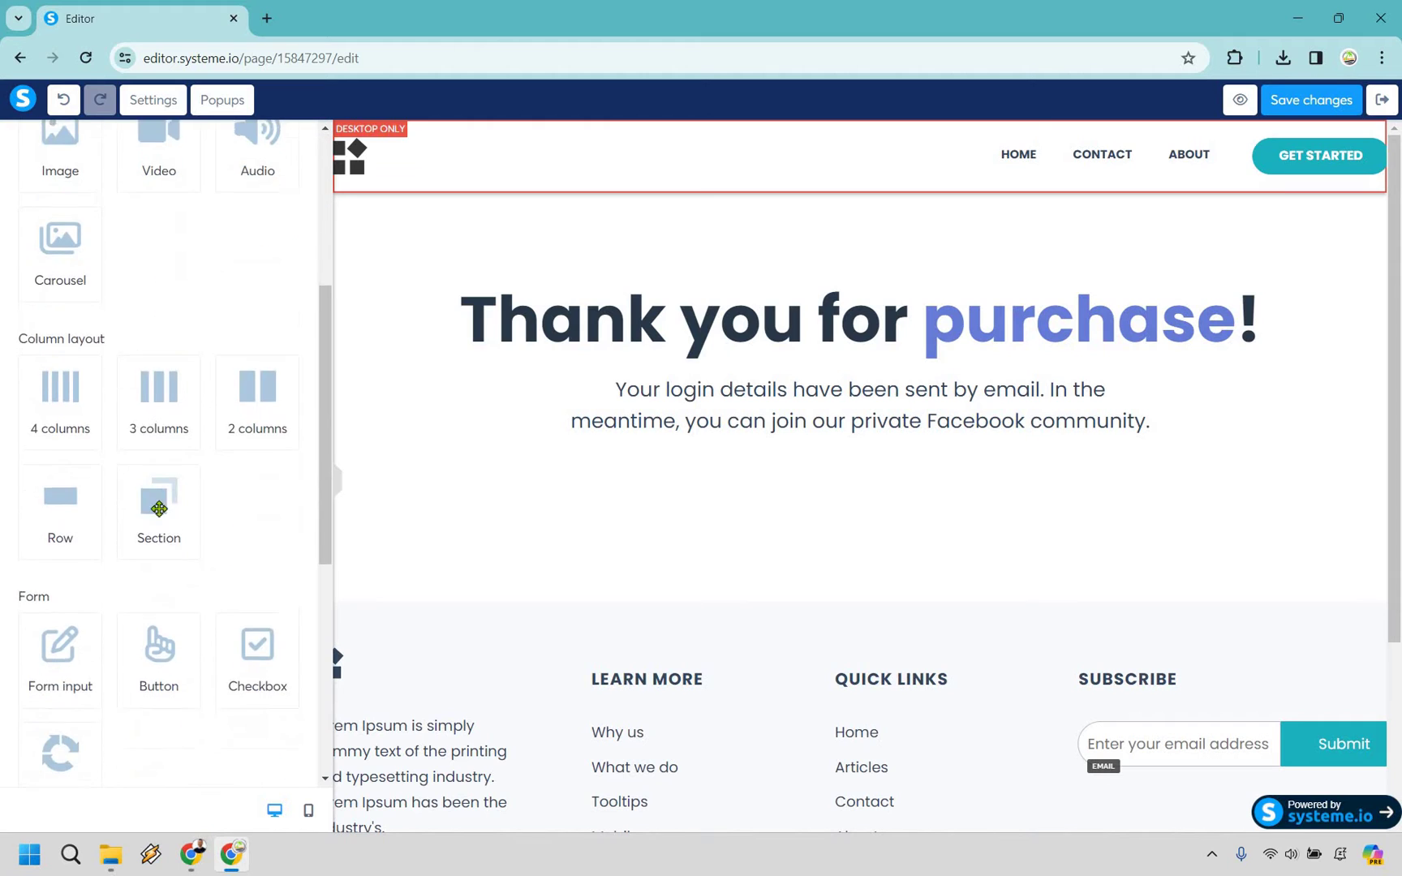
pyautogui.moveTo(152, 483); pyautogui.dragTo(1292, 454)
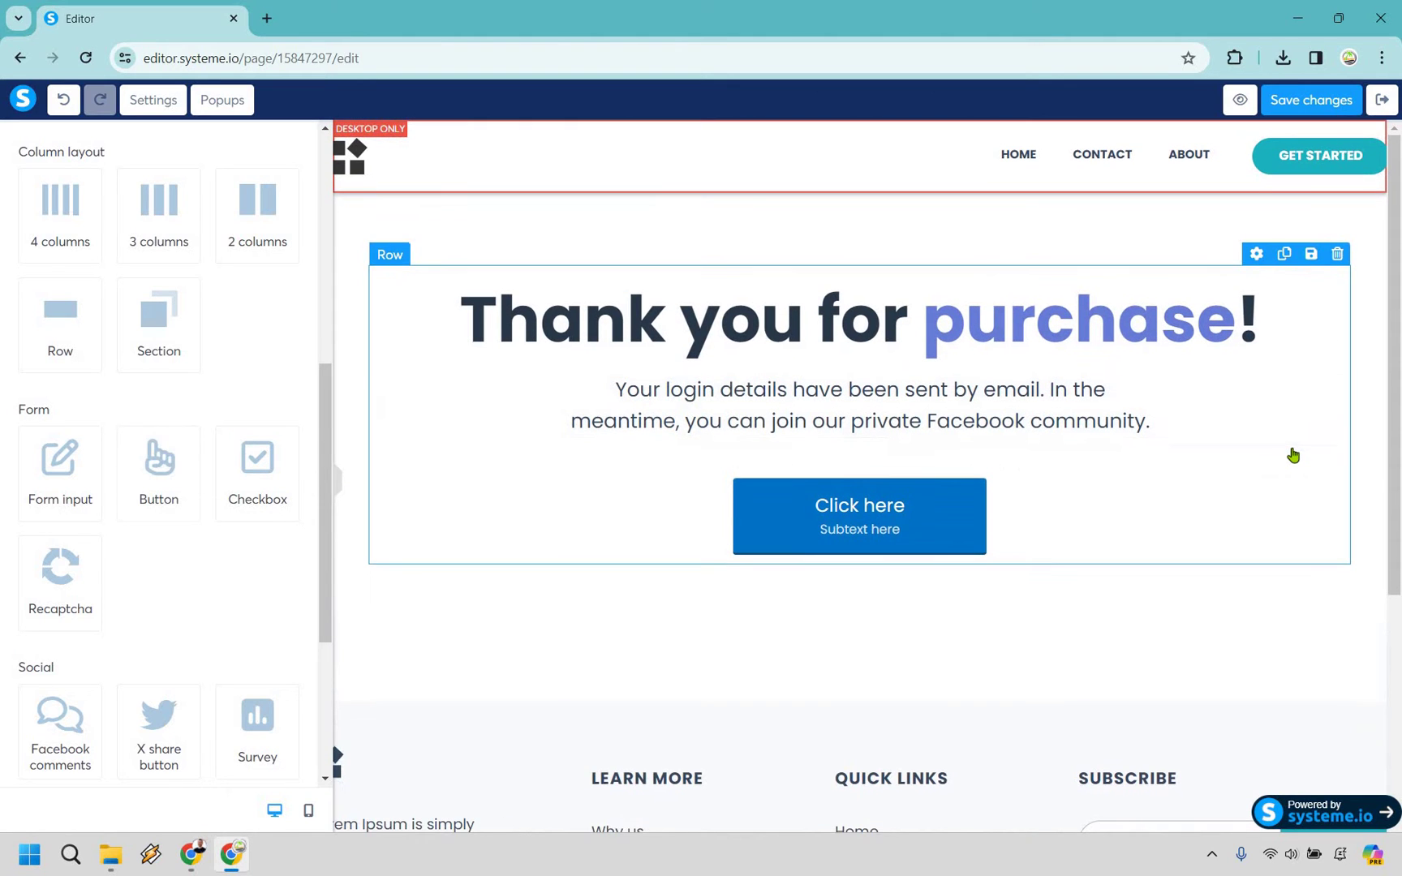
# Select the new Click here button and show its 'Action when button clicked' choices.
pyautogui.click(930, 524)
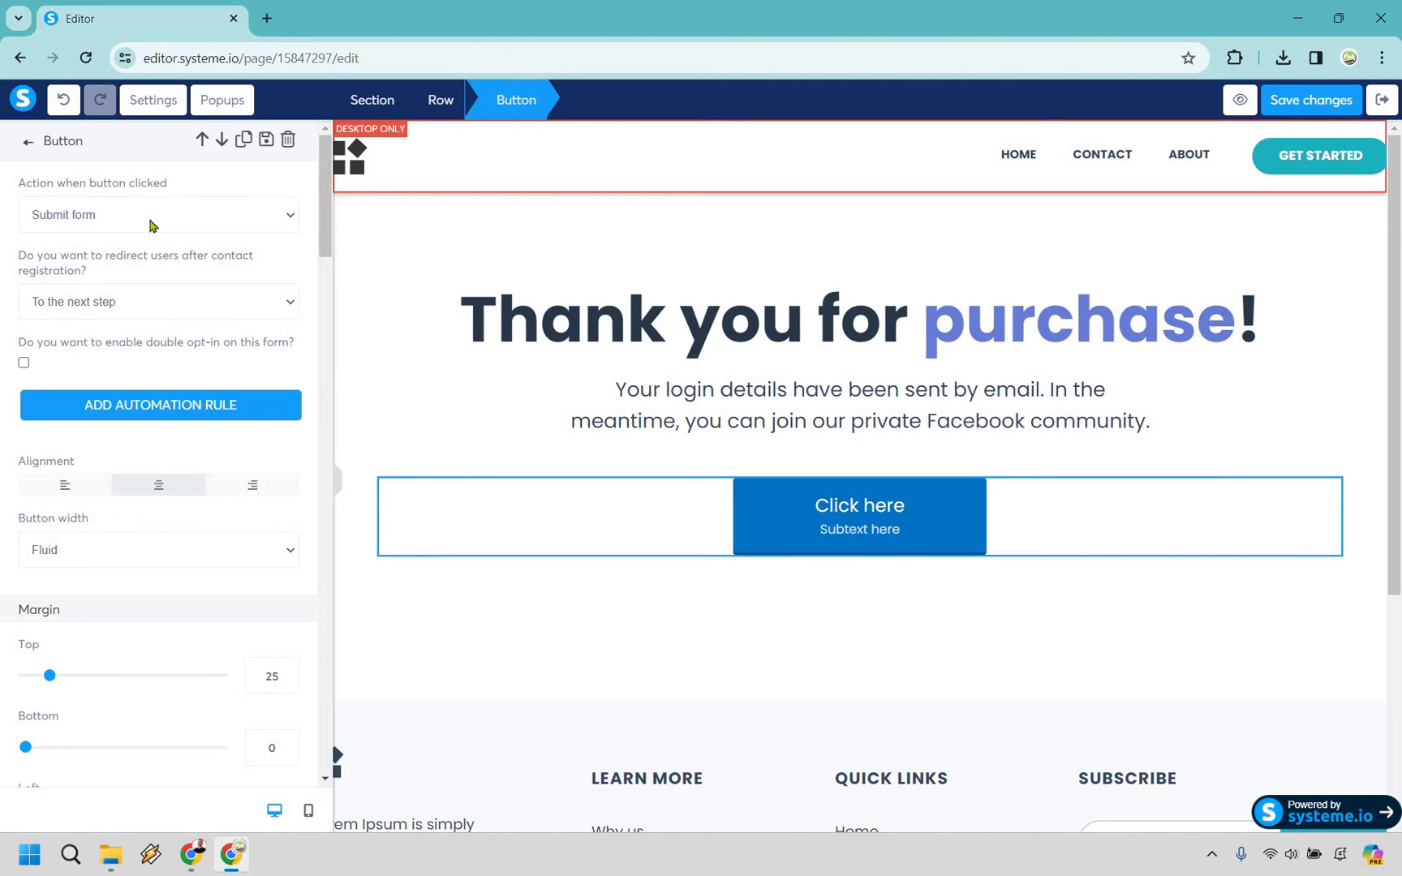
pyautogui.click(151, 215)
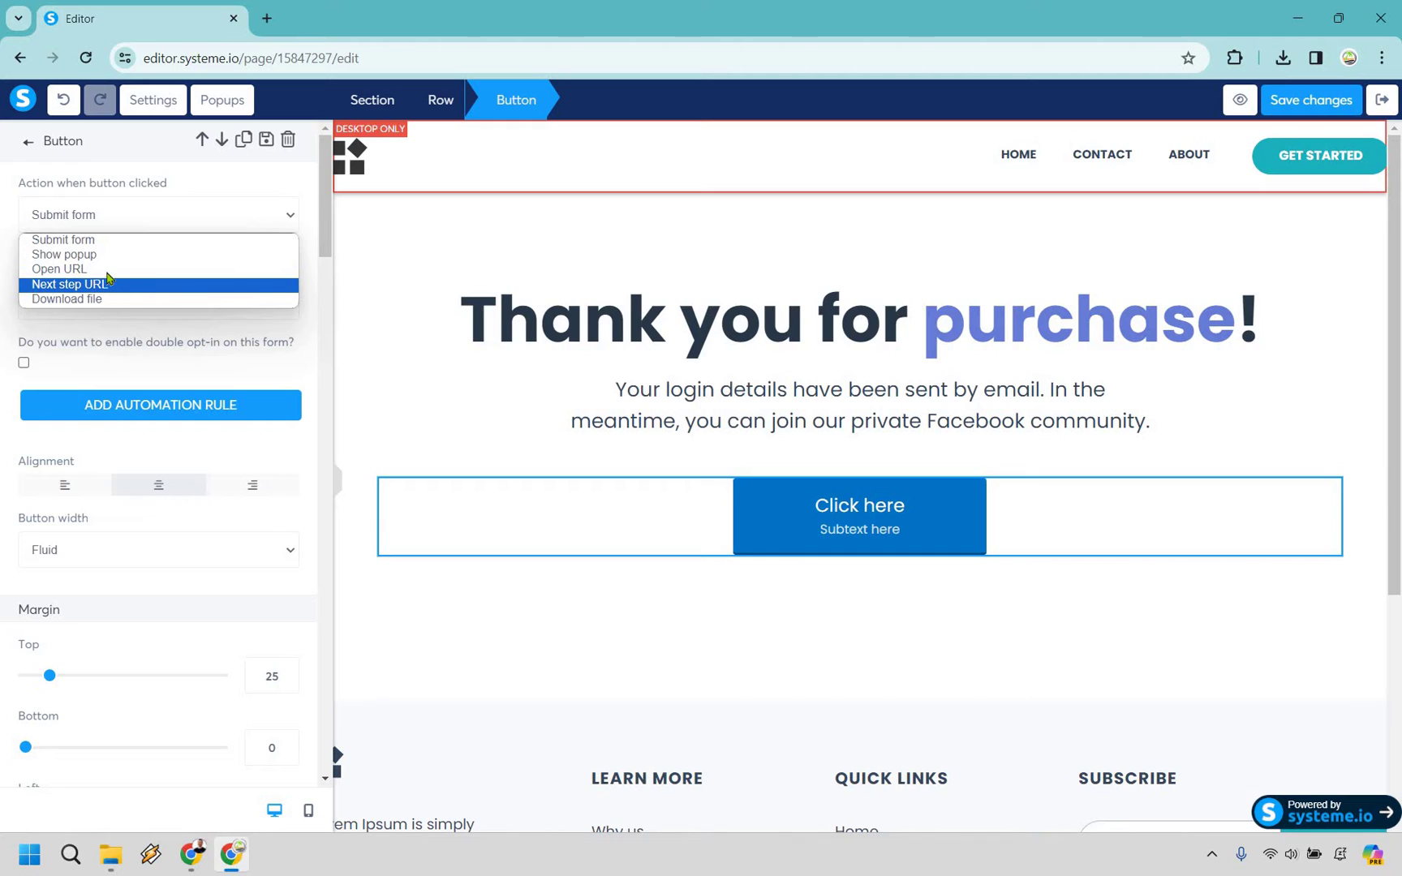
pyautogui.press('Down')
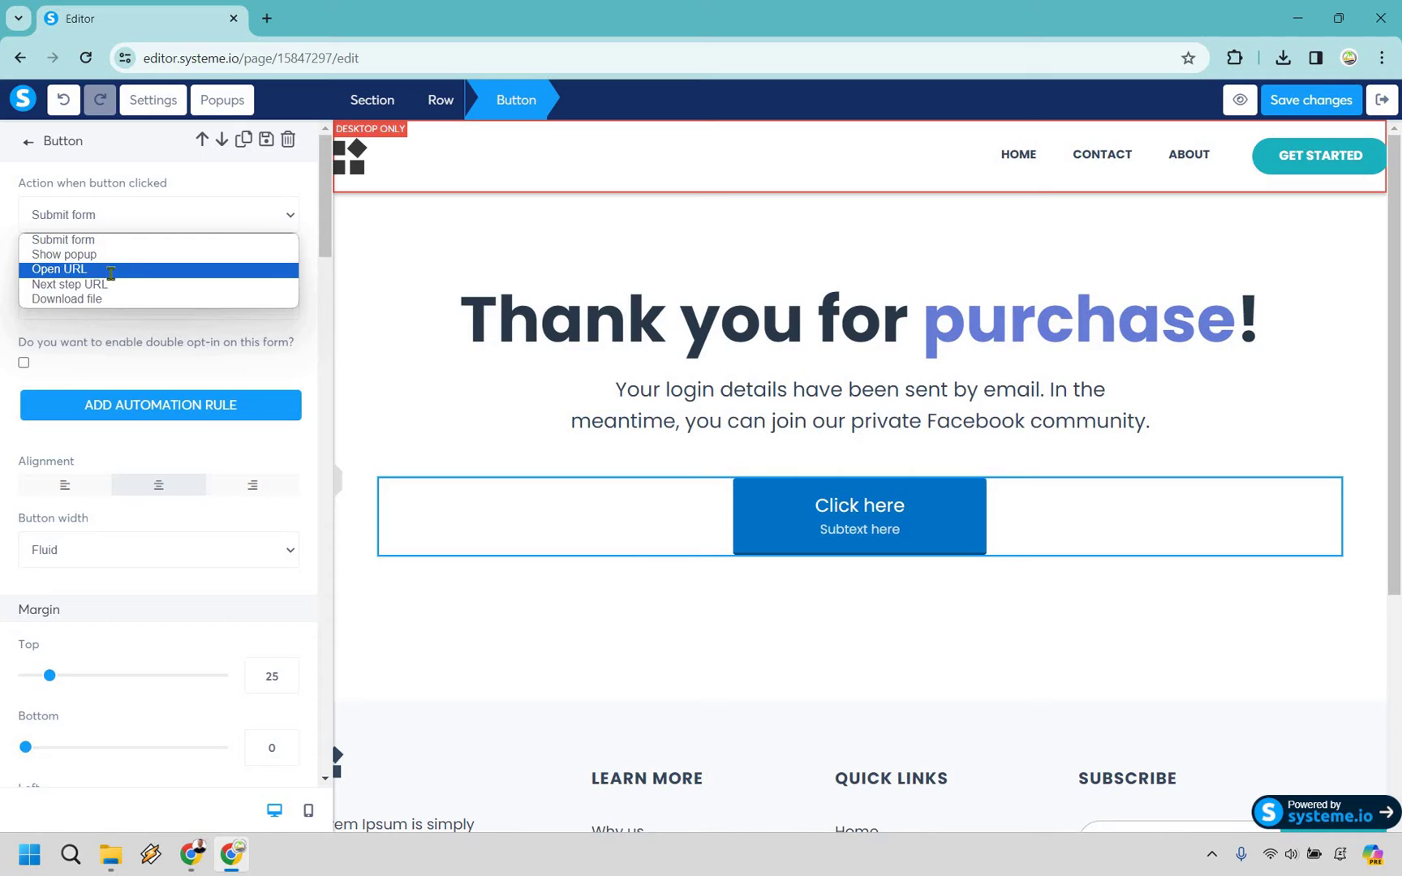
pyautogui.click(107, 269)
pyautogui.click(142, 283)
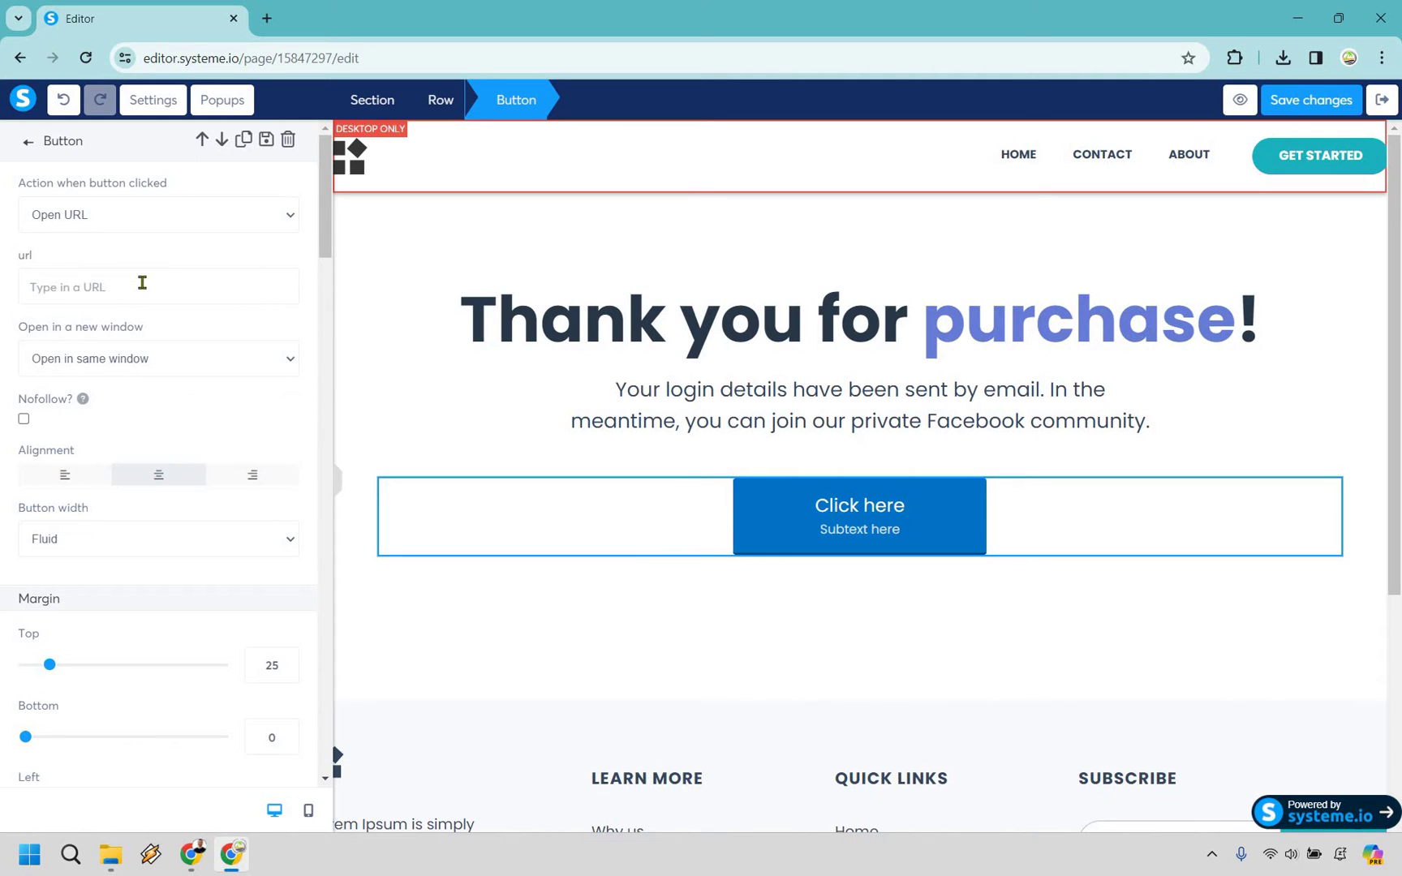
pyautogui.write('www.aol.com')
pyautogui.click(166, 353)
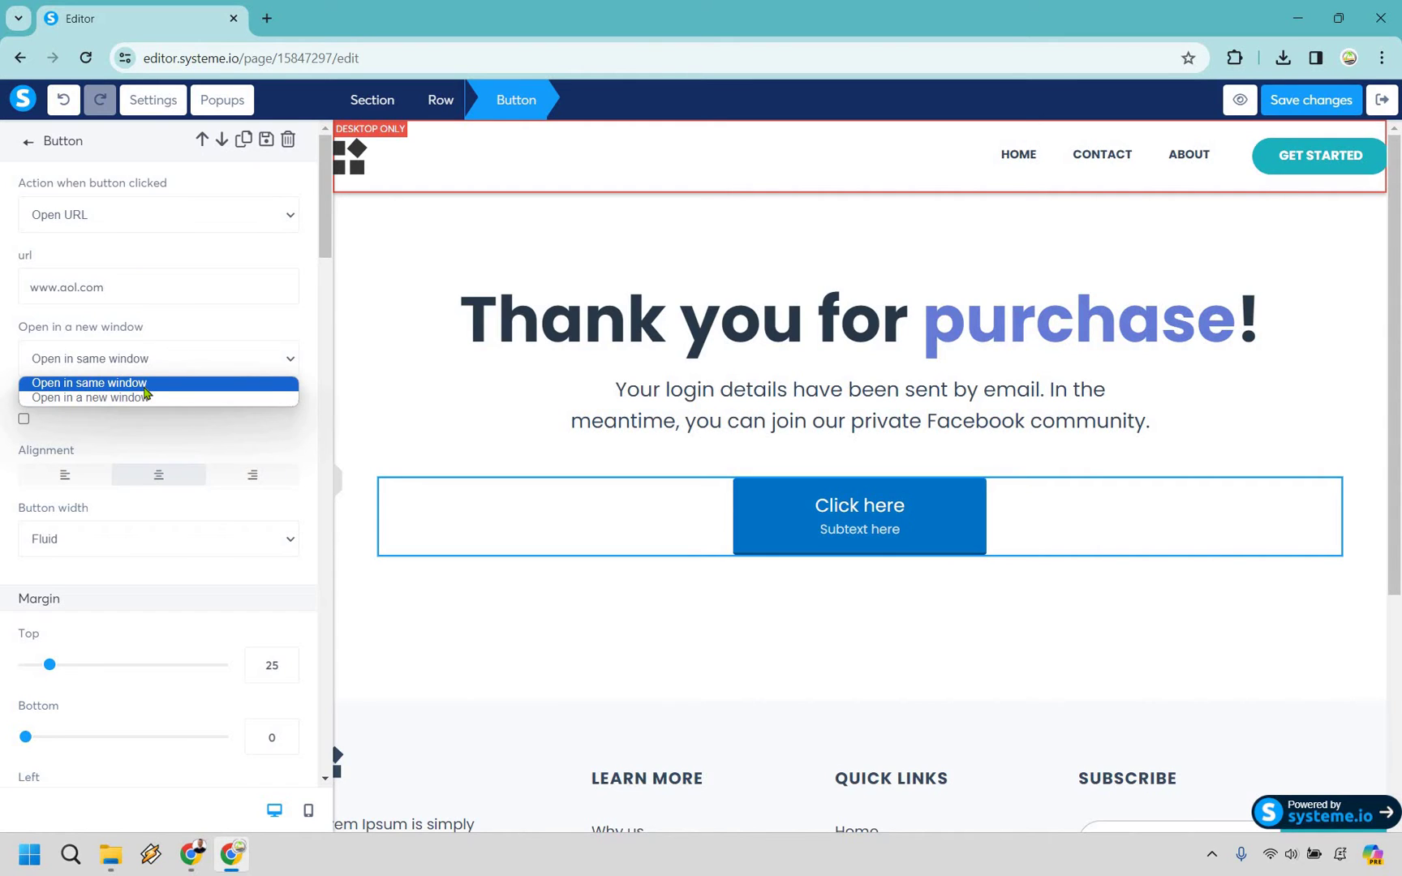
pyautogui.click(151, 397)
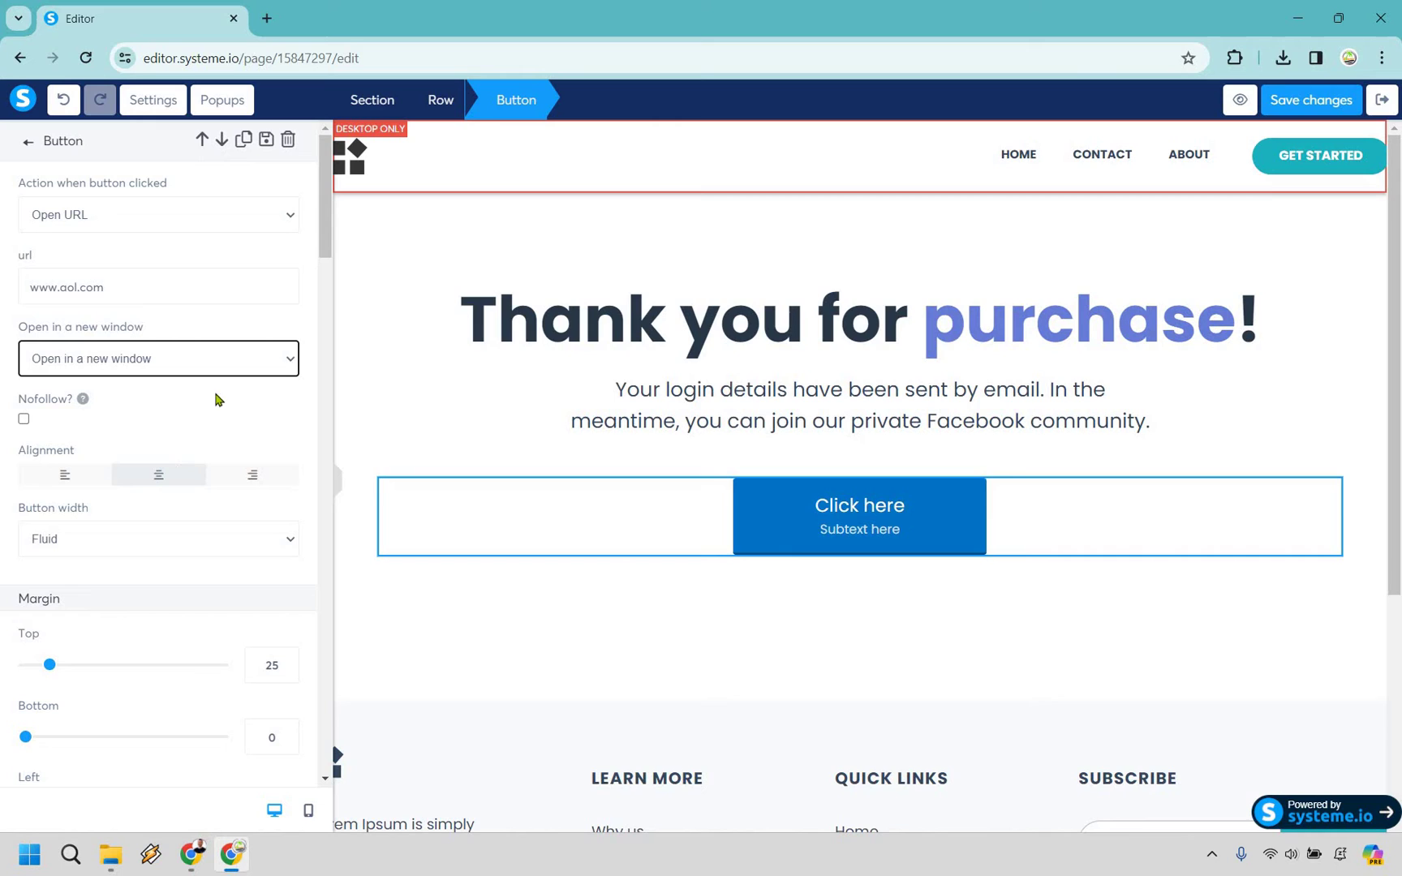
# Try Fill width, then return the button to Fluid width and adjust its top margin to 24.
pyautogui.click(211, 552)
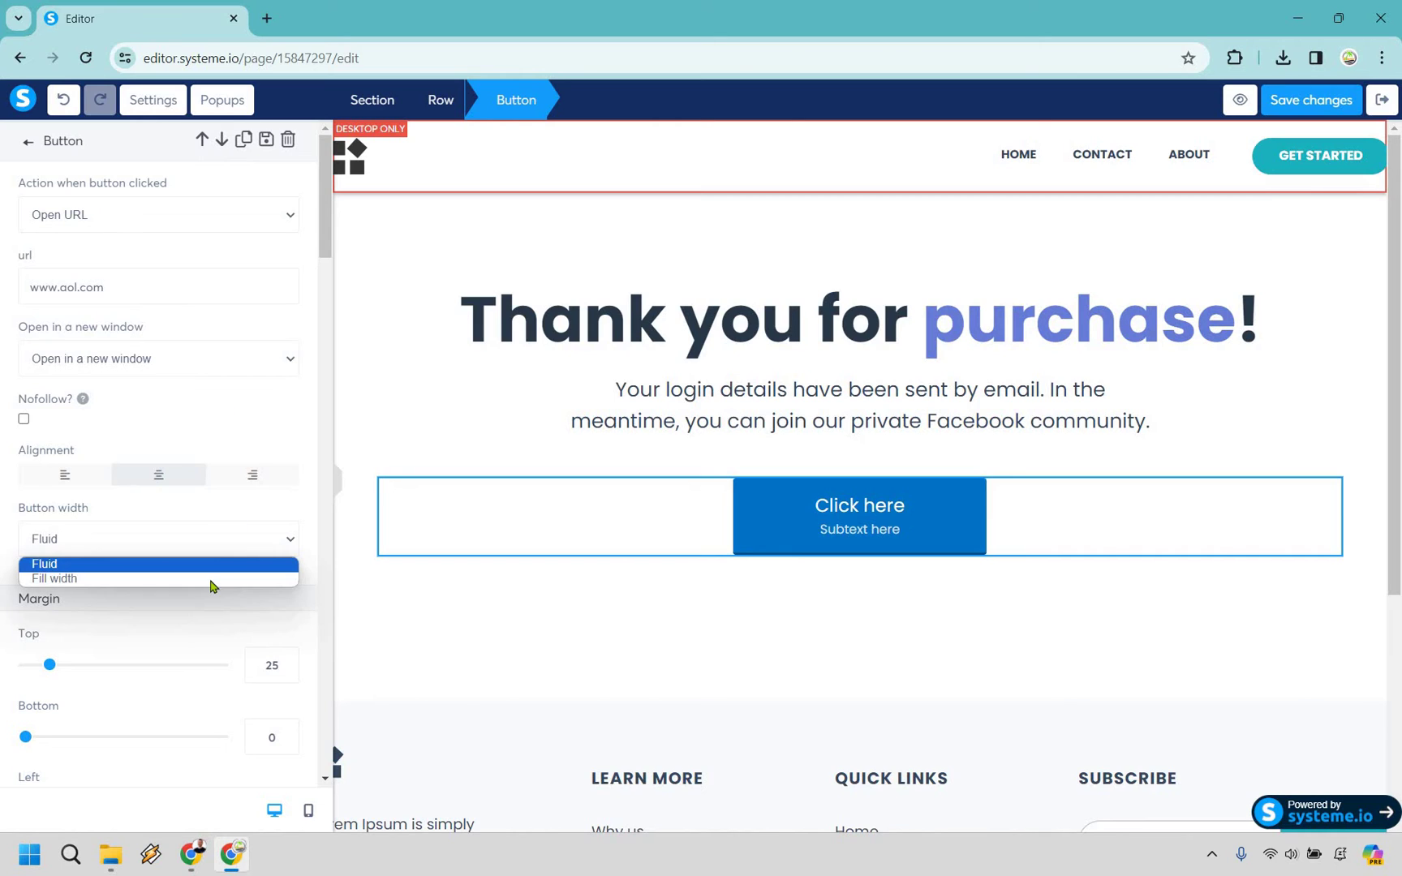
pyautogui.click(211, 578)
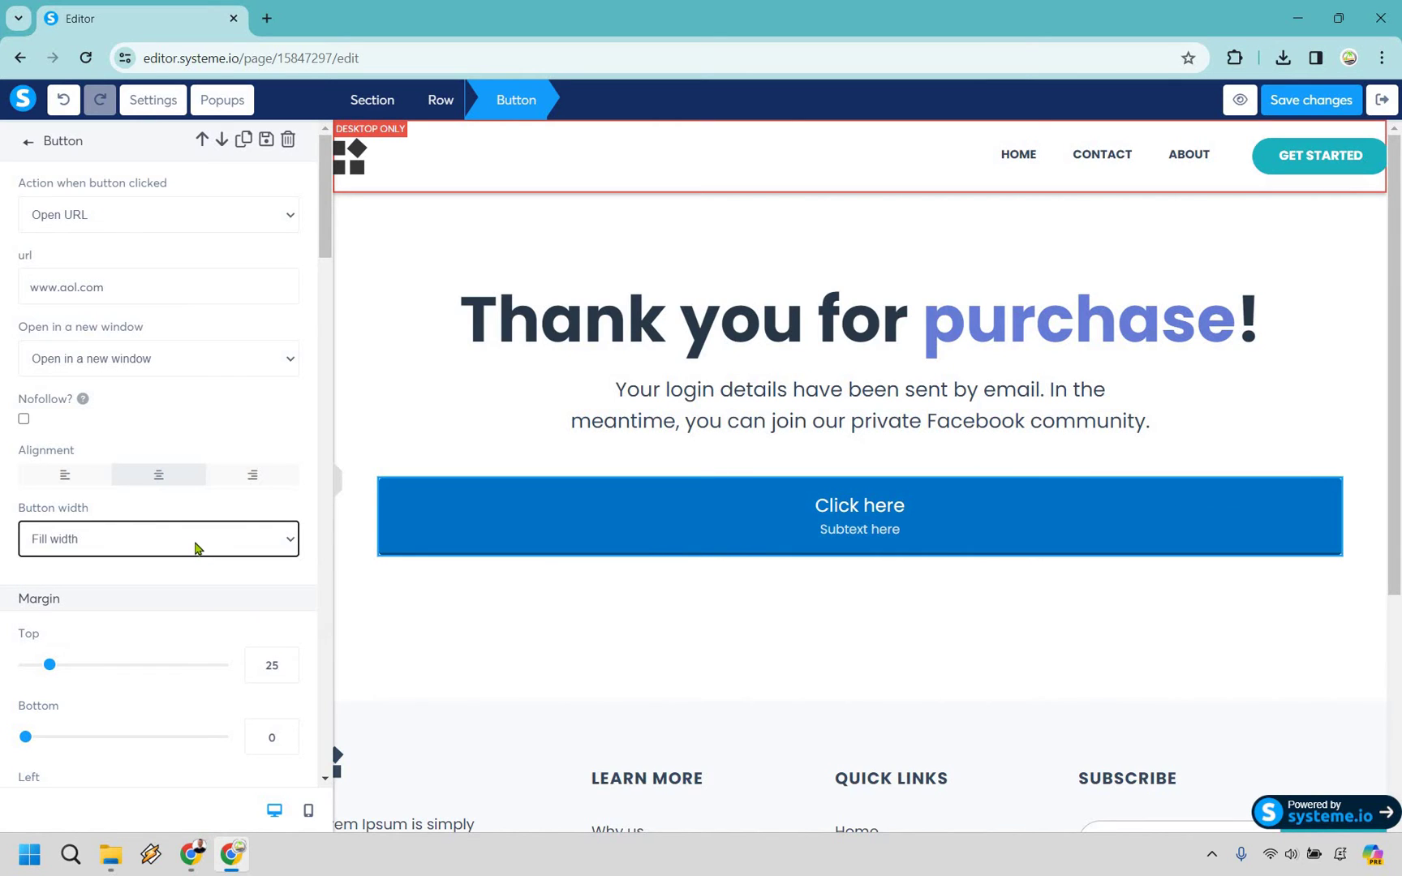
pyautogui.click(162, 539)
pyautogui.press('Up')
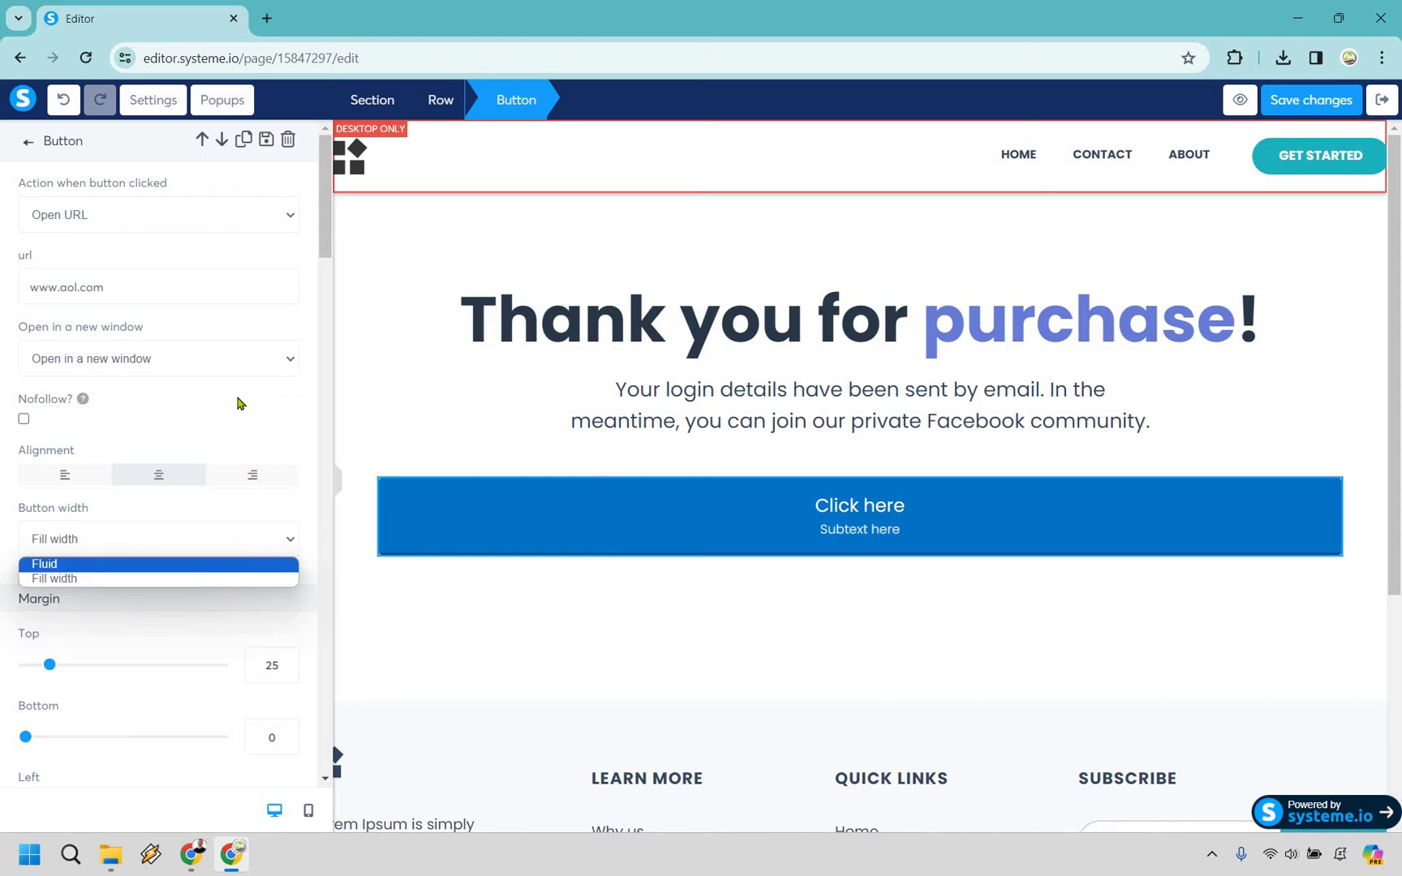
pyautogui.press('Return')
pyautogui.scroll(-2, 47, 491)
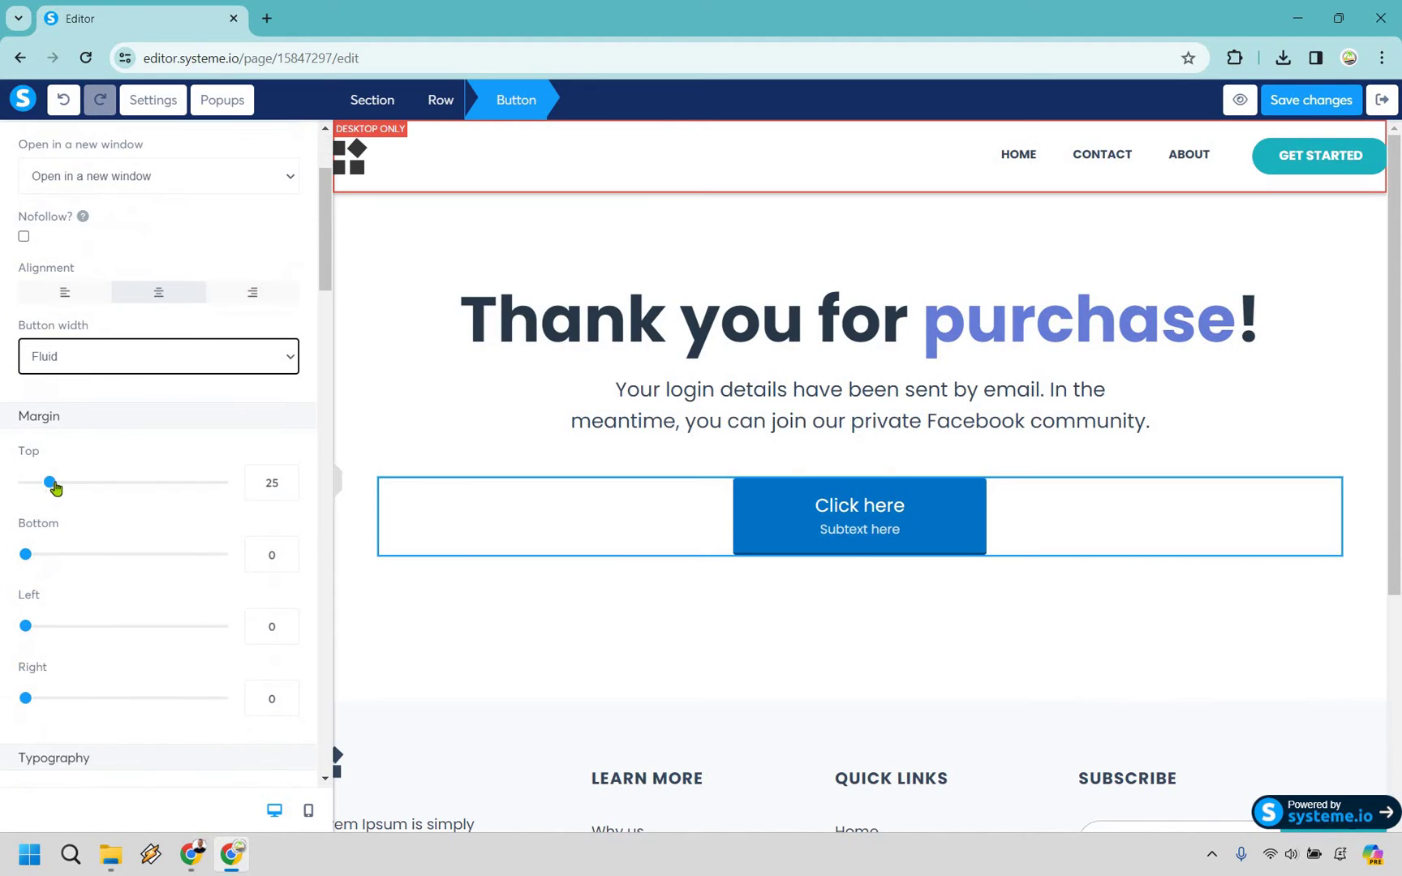
pyautogui.moveTo(50, 484)
pyautogui.mouseDown()
pyautogui.moveTo(61, 485)
pyautogui.moveTo(48, 486)
pyautogui.mouseUp()
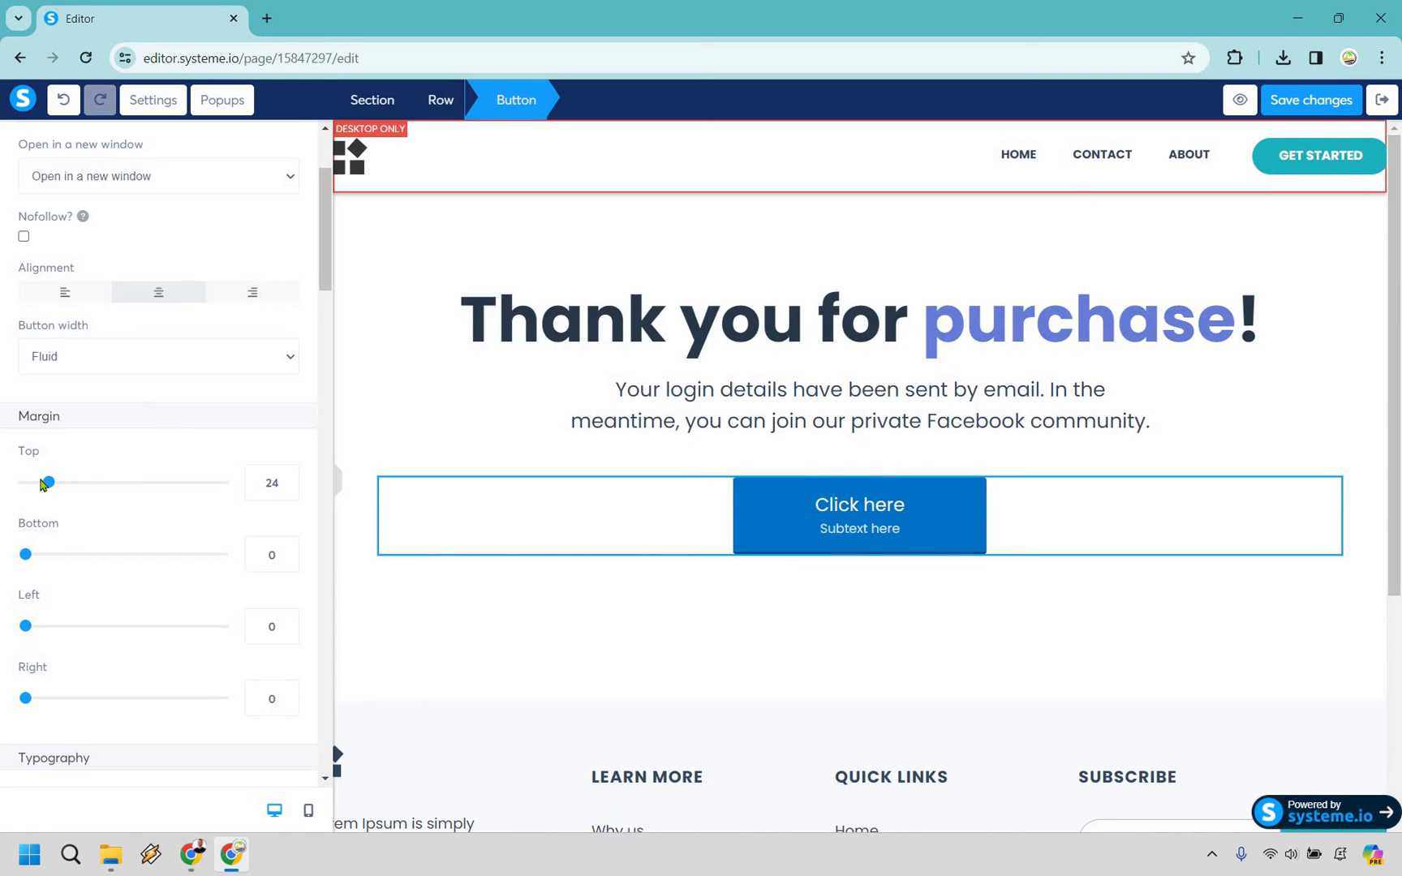
pyautogui.scroll(-1, 158, 425)
pyautogui.scroll(-3, 131, 450)
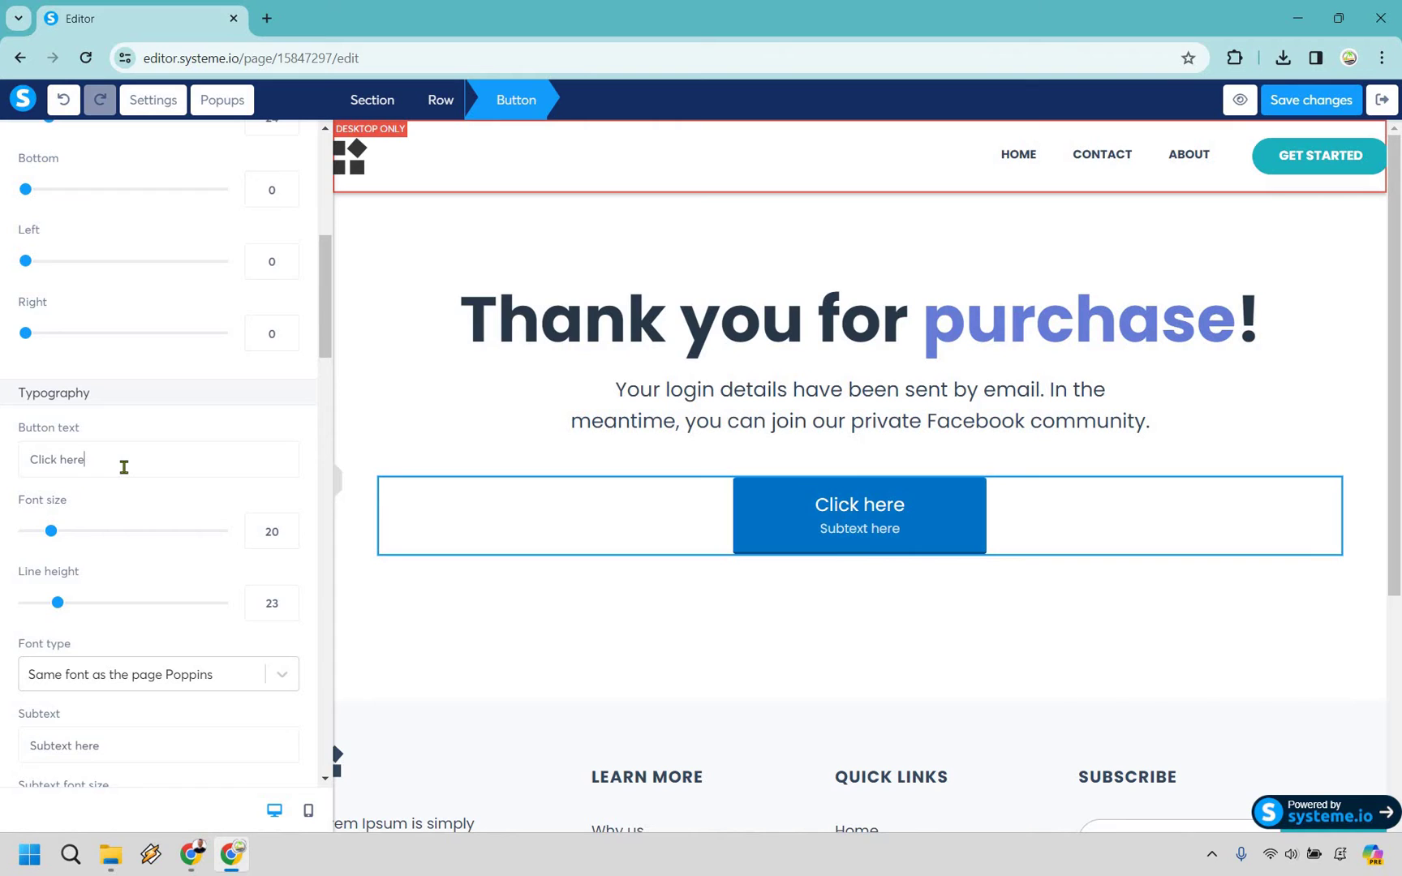
# Set the button text to 'Click here to join my private FB group'.
pyautogui.click(124, 467)
pyautogui.write('for my')
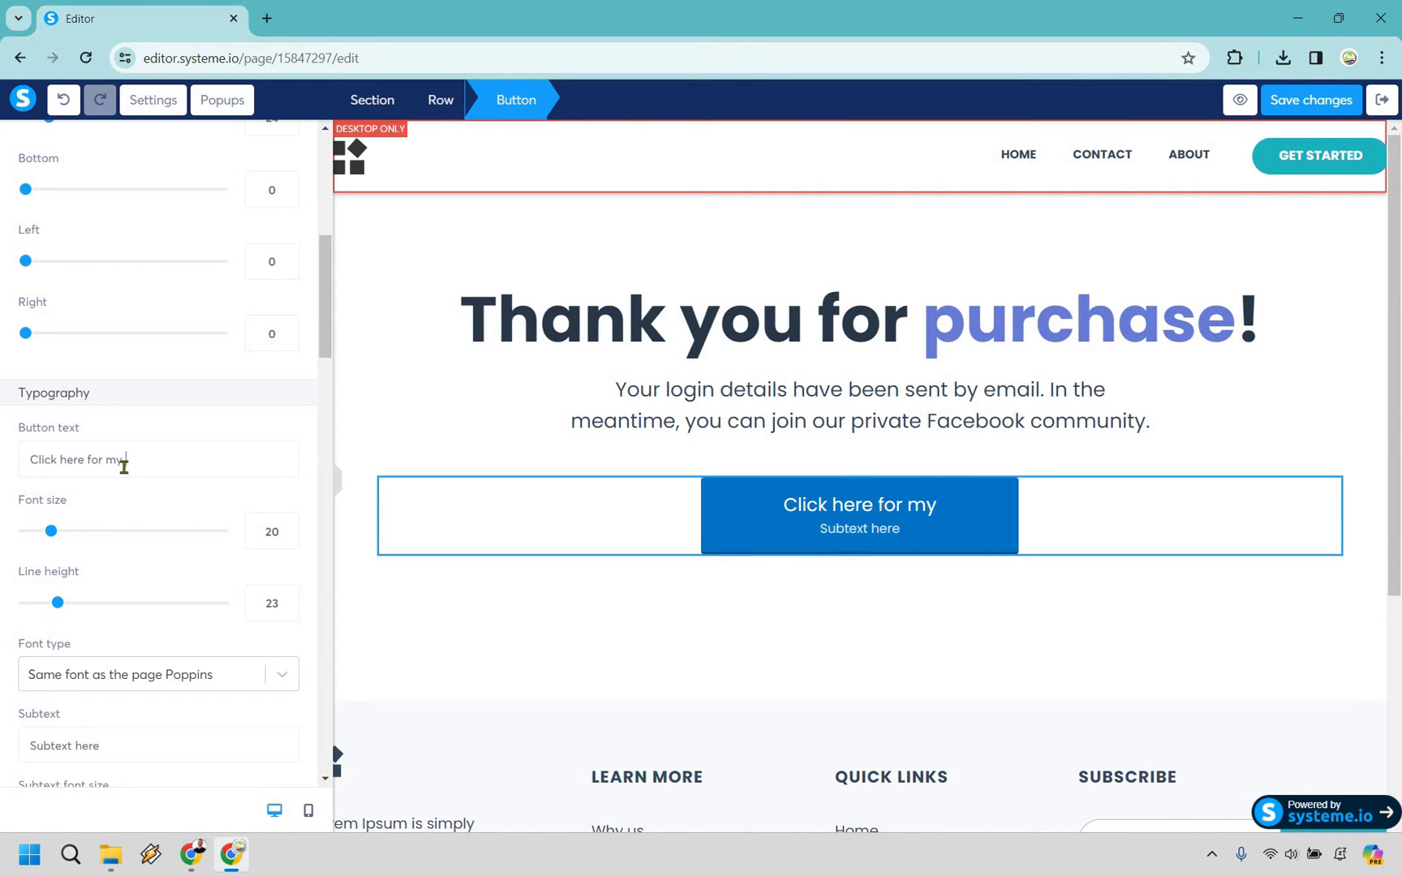
pyautogui.write(' #1 recommend')
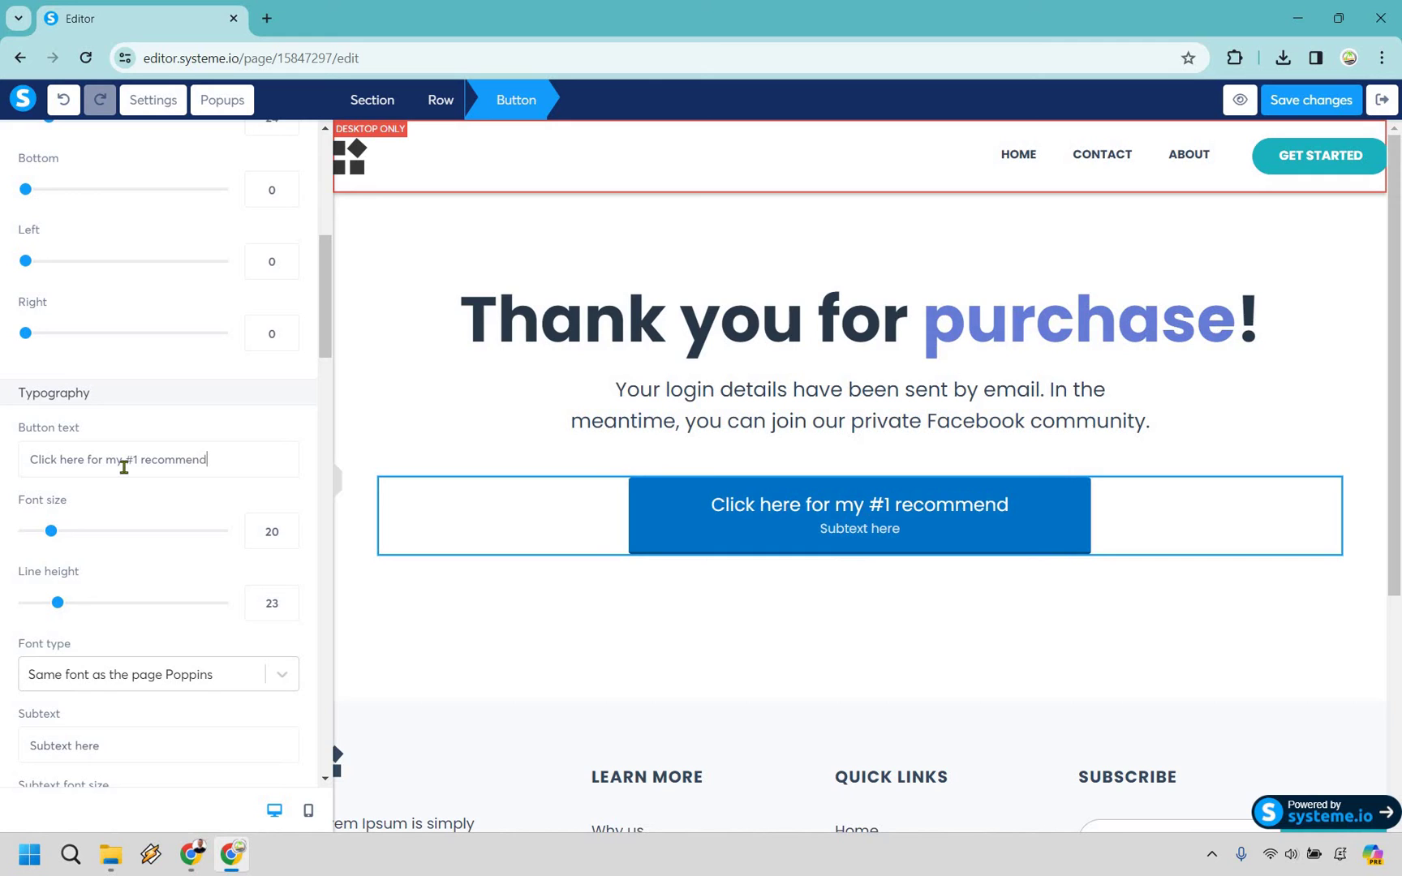
pyautogui.write('ation')
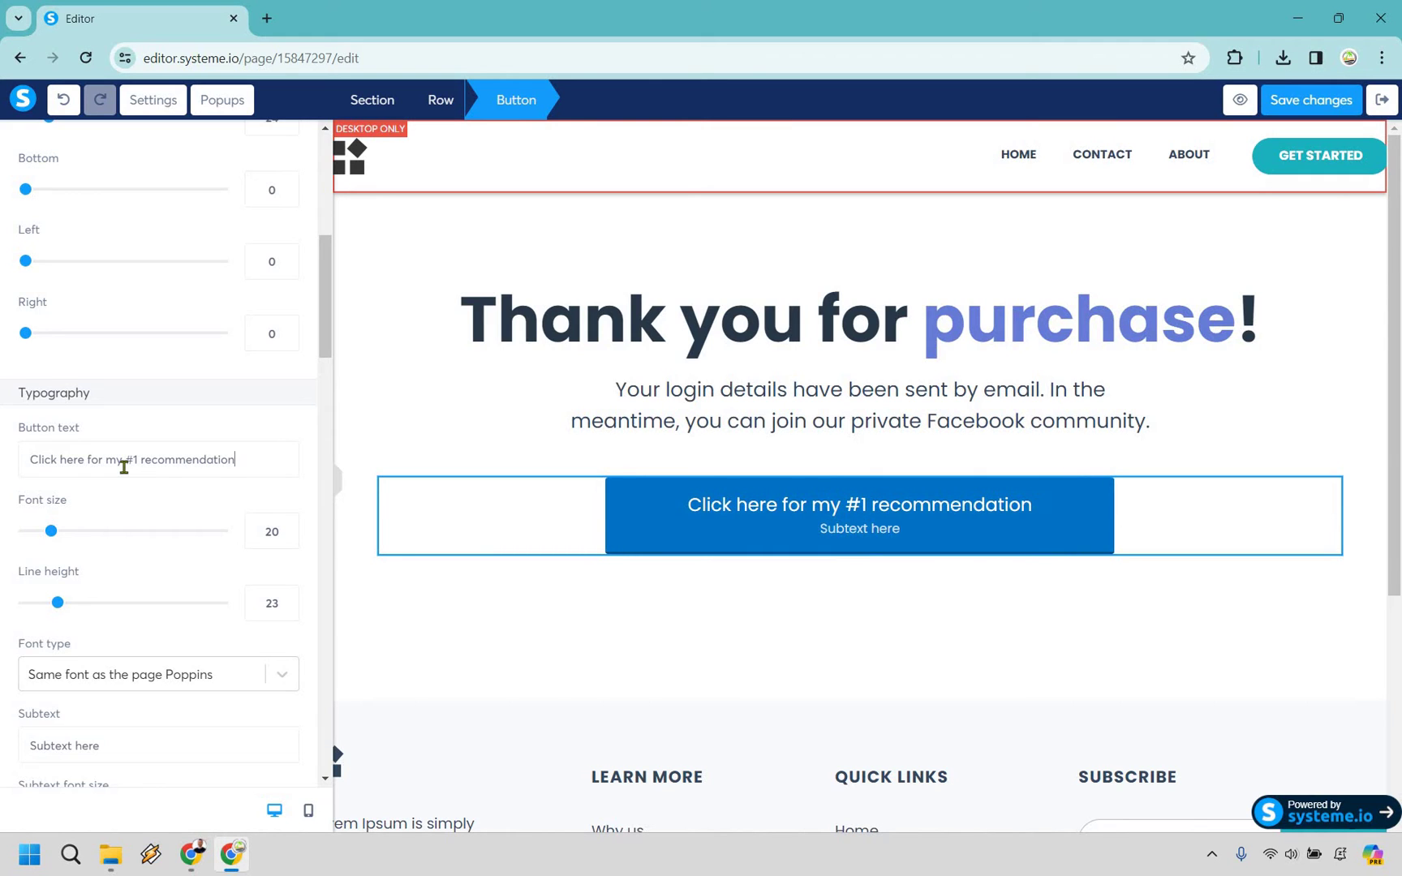
pyautogui.press('BackSpace')
pyautogui.press('BackSpace')
pyautogui.press('BackSpace')
pyautogui.press('BackSpace')
pyautogui.press('BackSpace')
pyautogui.press('BackSpace')
pyautogui.press('BackSpace')
pyautogui.press('BackSpace')
pyautogui.press('BackSpace')
pyautogui.press('BackSpace')
pyautogui.press('BackSpace')
pyautogui.press('BackSpace')
pyautogui.press('BackSpace')
pyautogui.press('BackSpace')
pyautogui.press('BackSpace')
pyautogui.press('BackSpace')
pyautogui.press('BackSpace')
pyautogui.press('BackSpace')
pyautogui.press('BackSpace')
pyautogui.press('BackSpace')
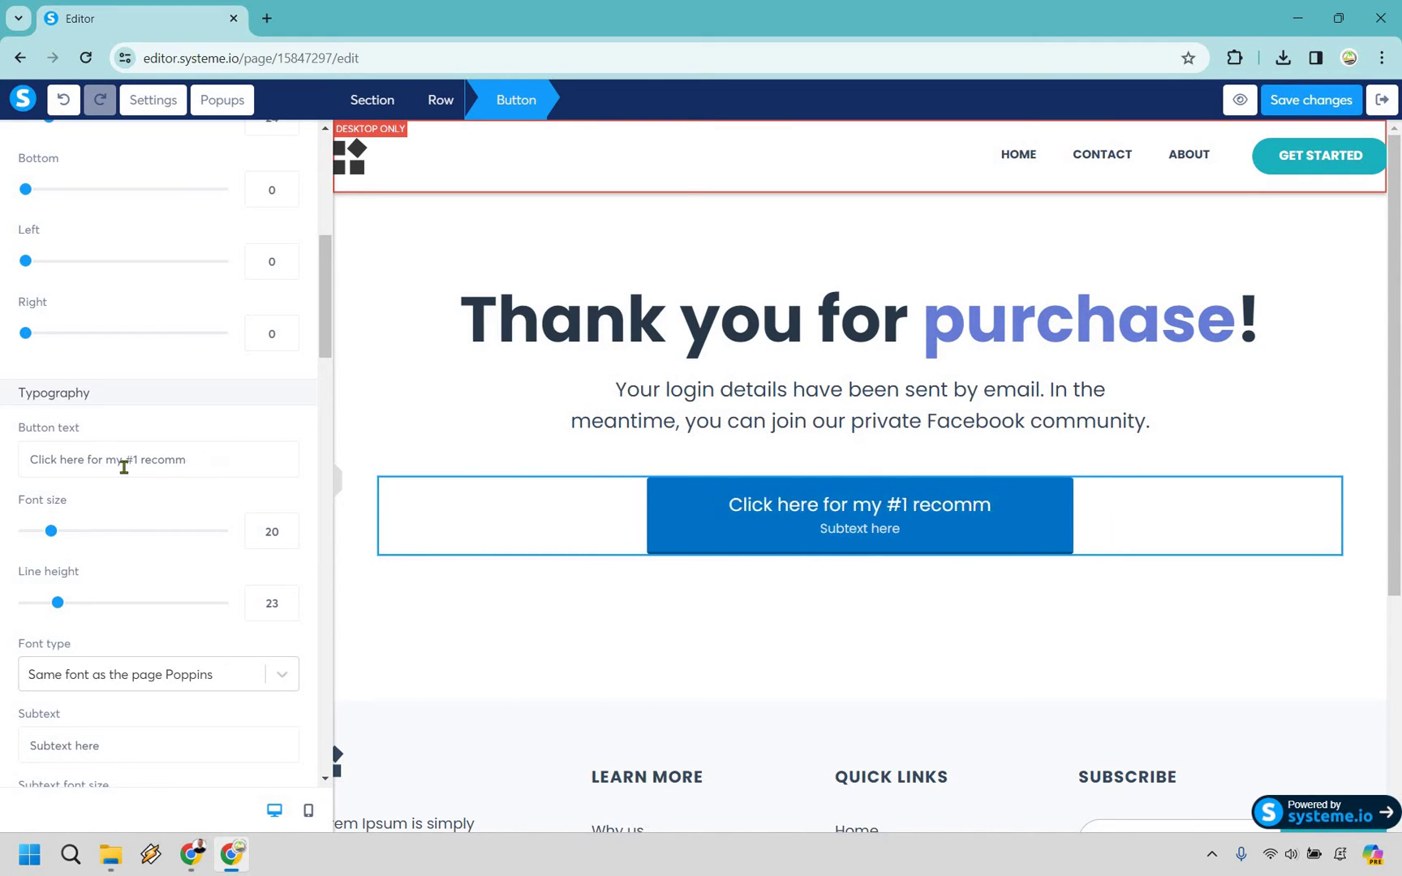
pyautogui.press('BackSpace')
pyautogui.press('BackSpace')
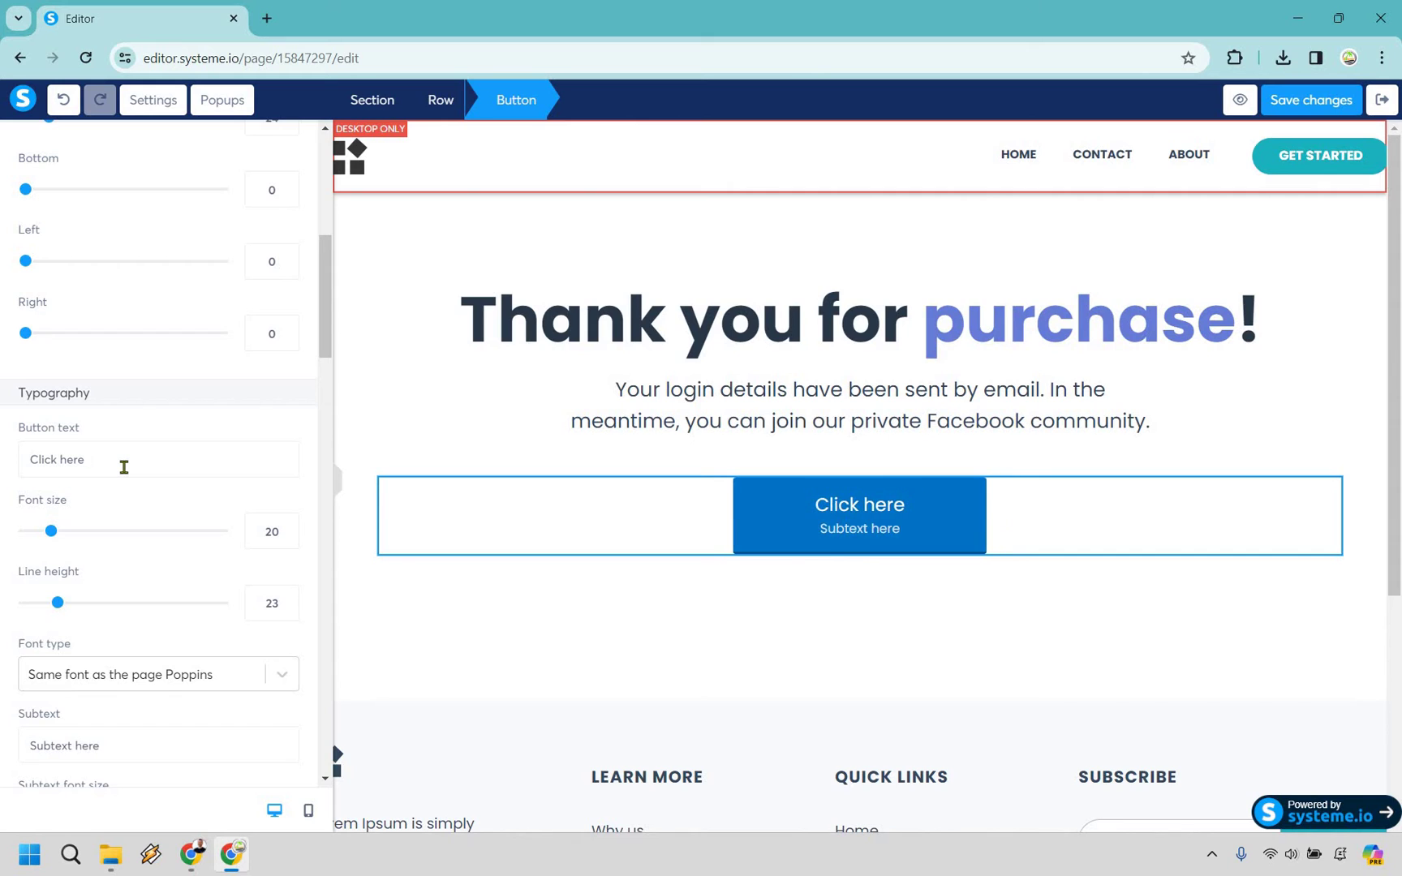
pyautogui.write('to join my ')
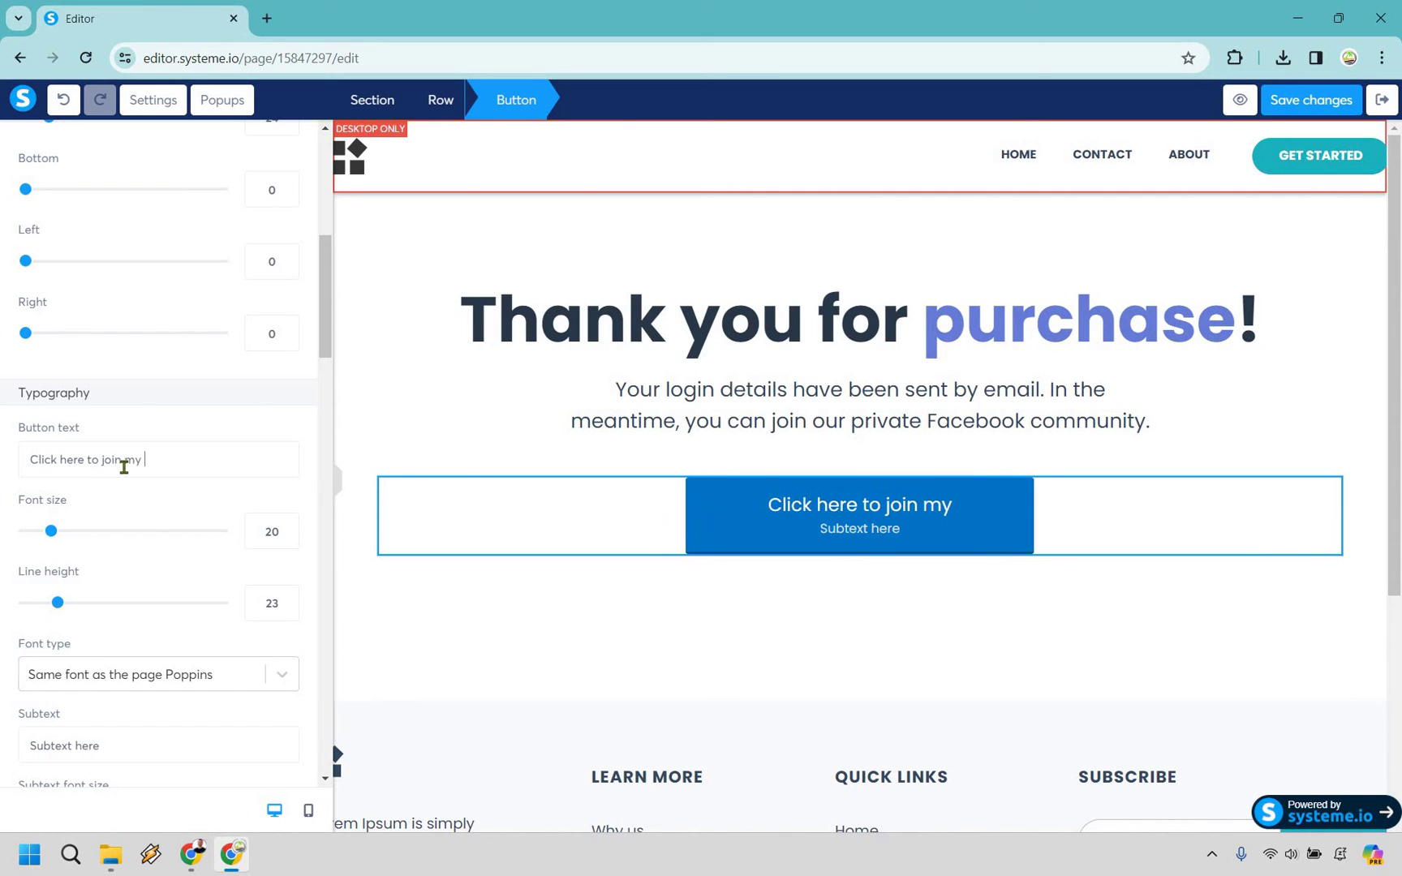
pyautogui.write('private FB group')
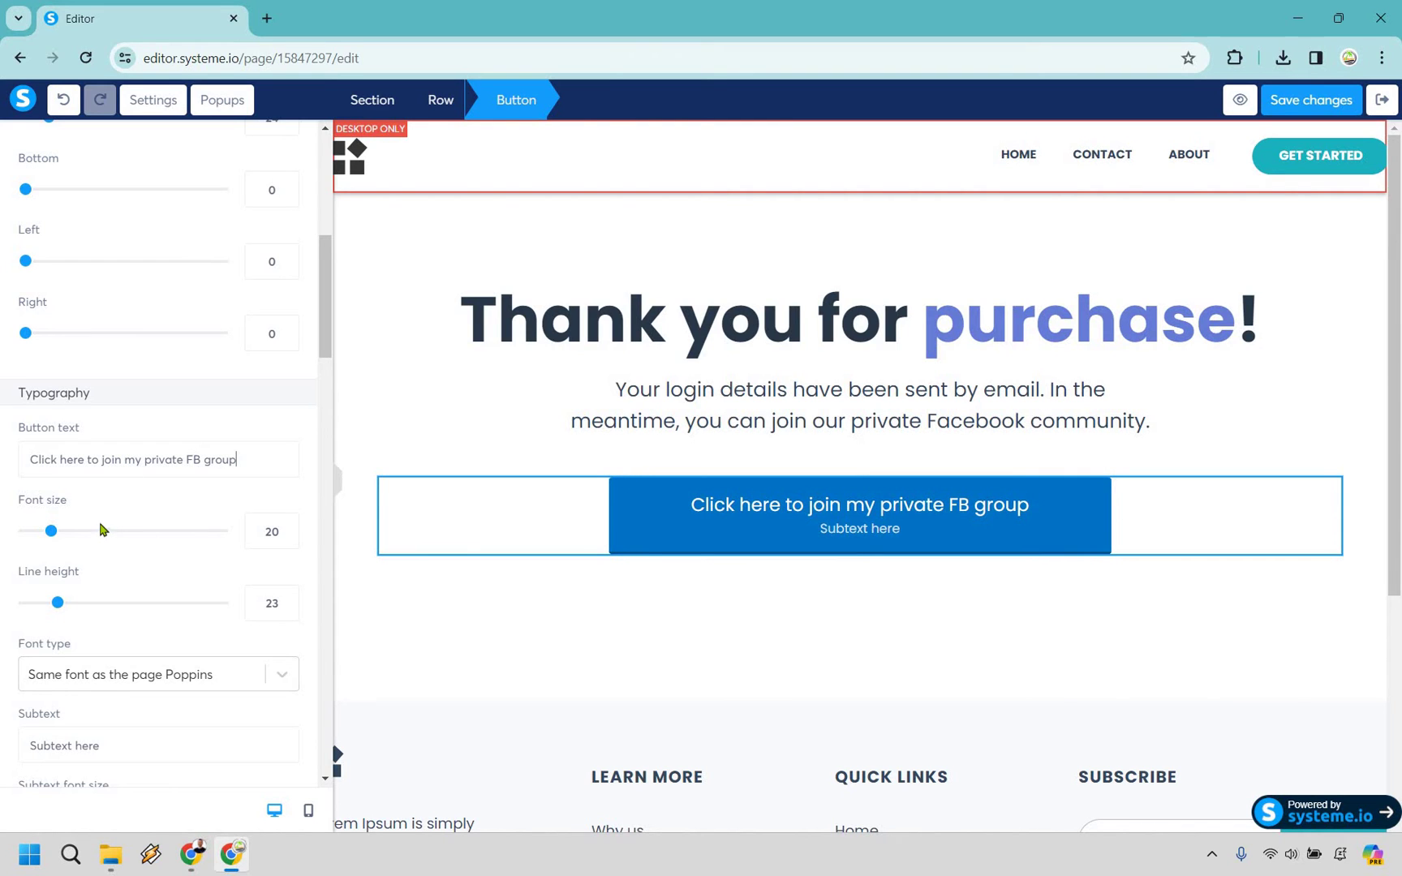
pyautogui.scroll(-1, 173, 544)
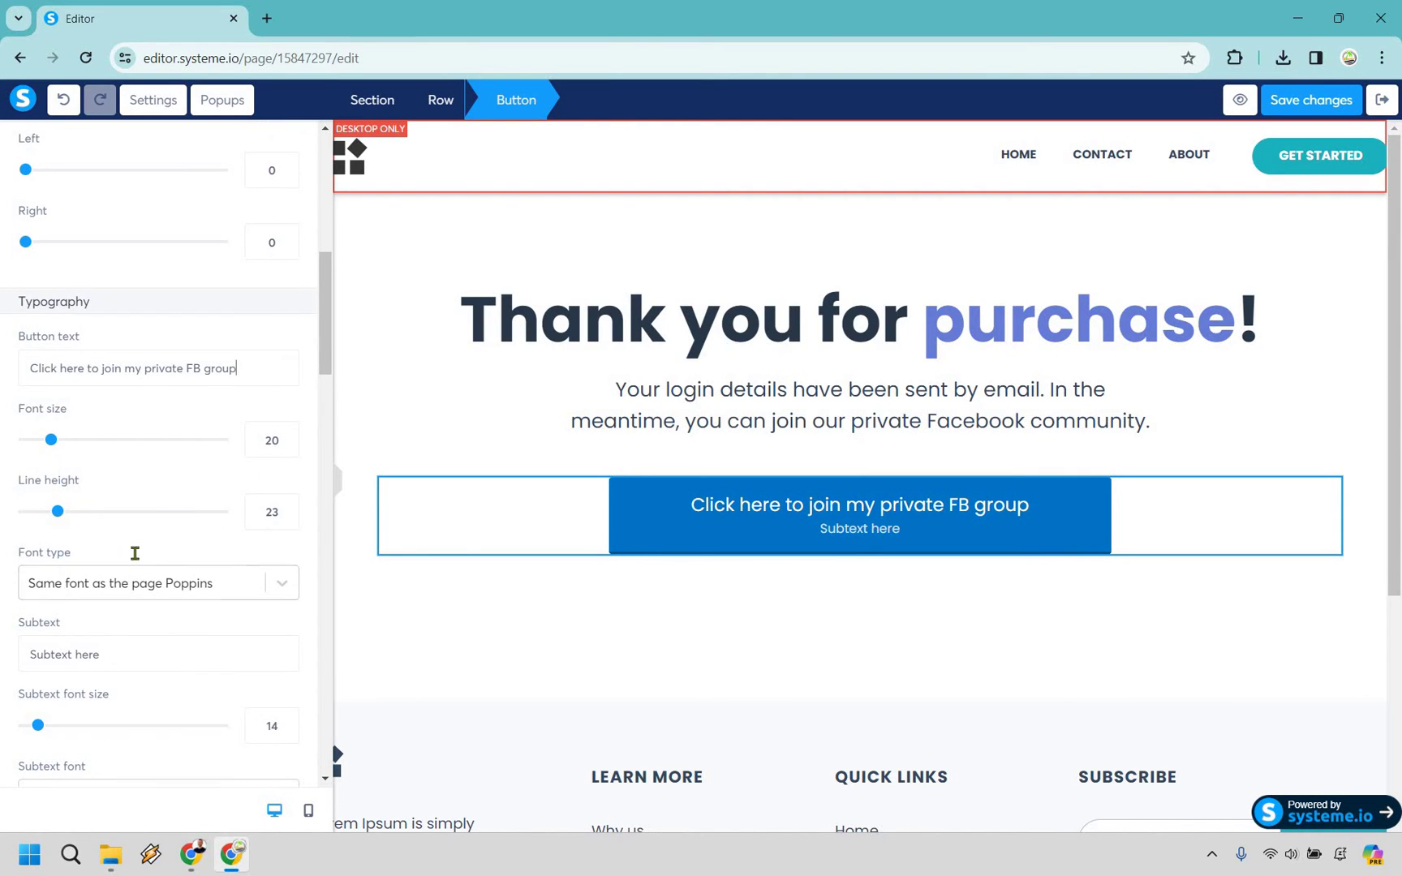
pyautogui.scroll(-1, 130, 556)
pyautogui.tripleClick(120, 562)
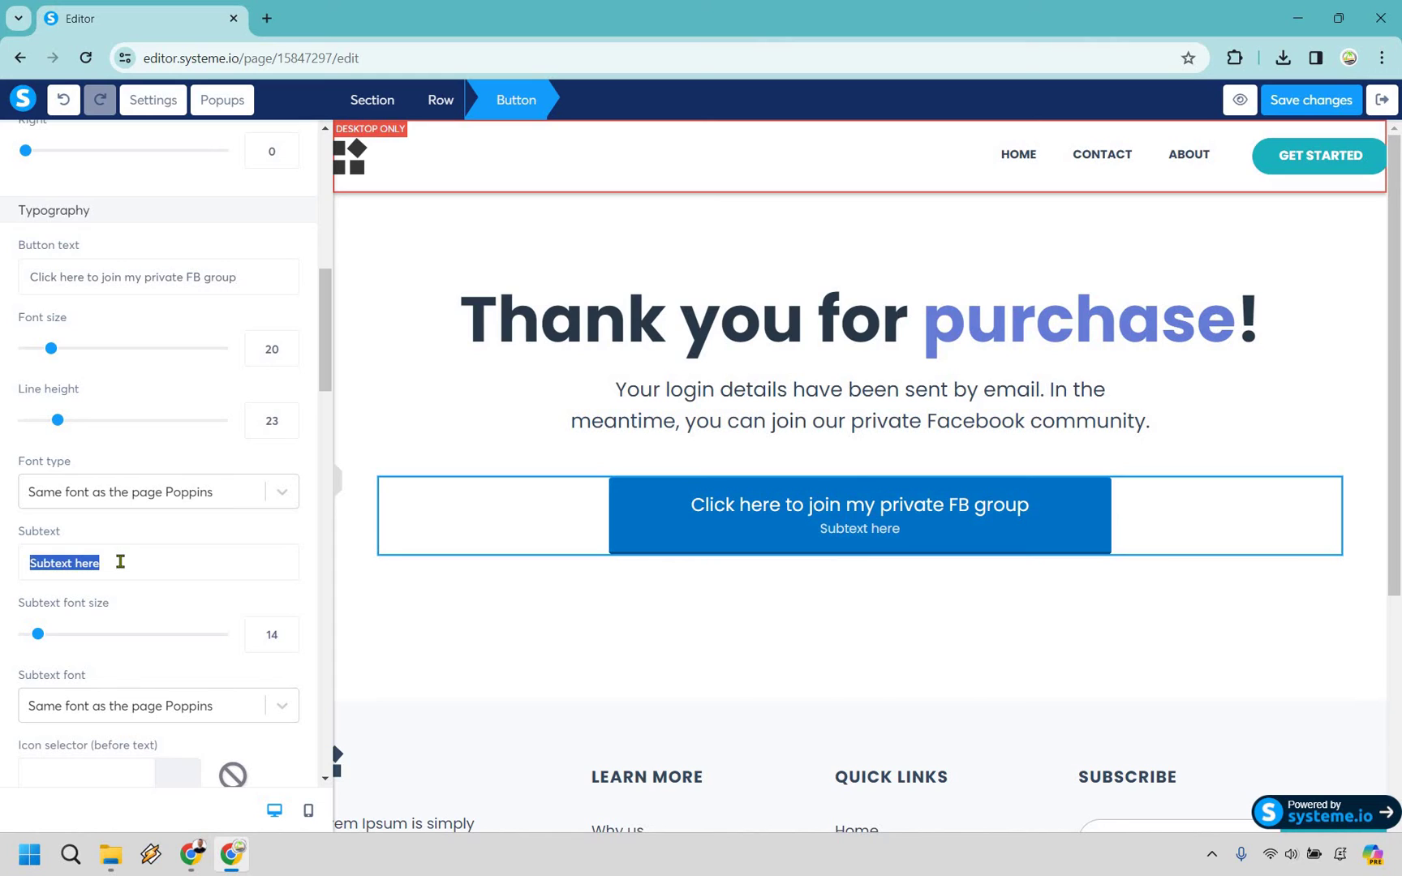
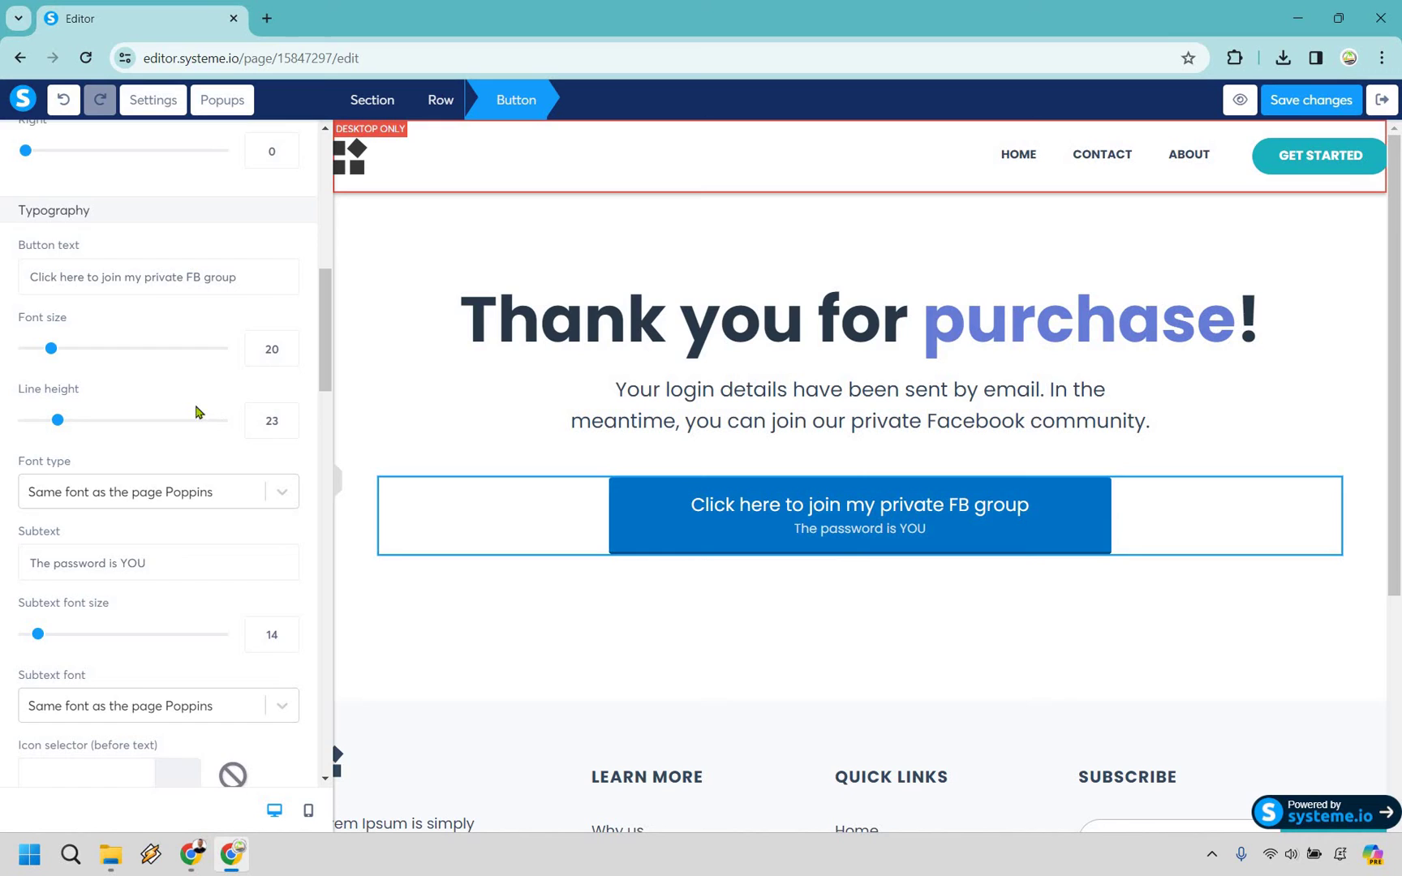
pyautogui.scroll(-1, 135, 441)
pyautogui.scroll(-2, 135, 441)
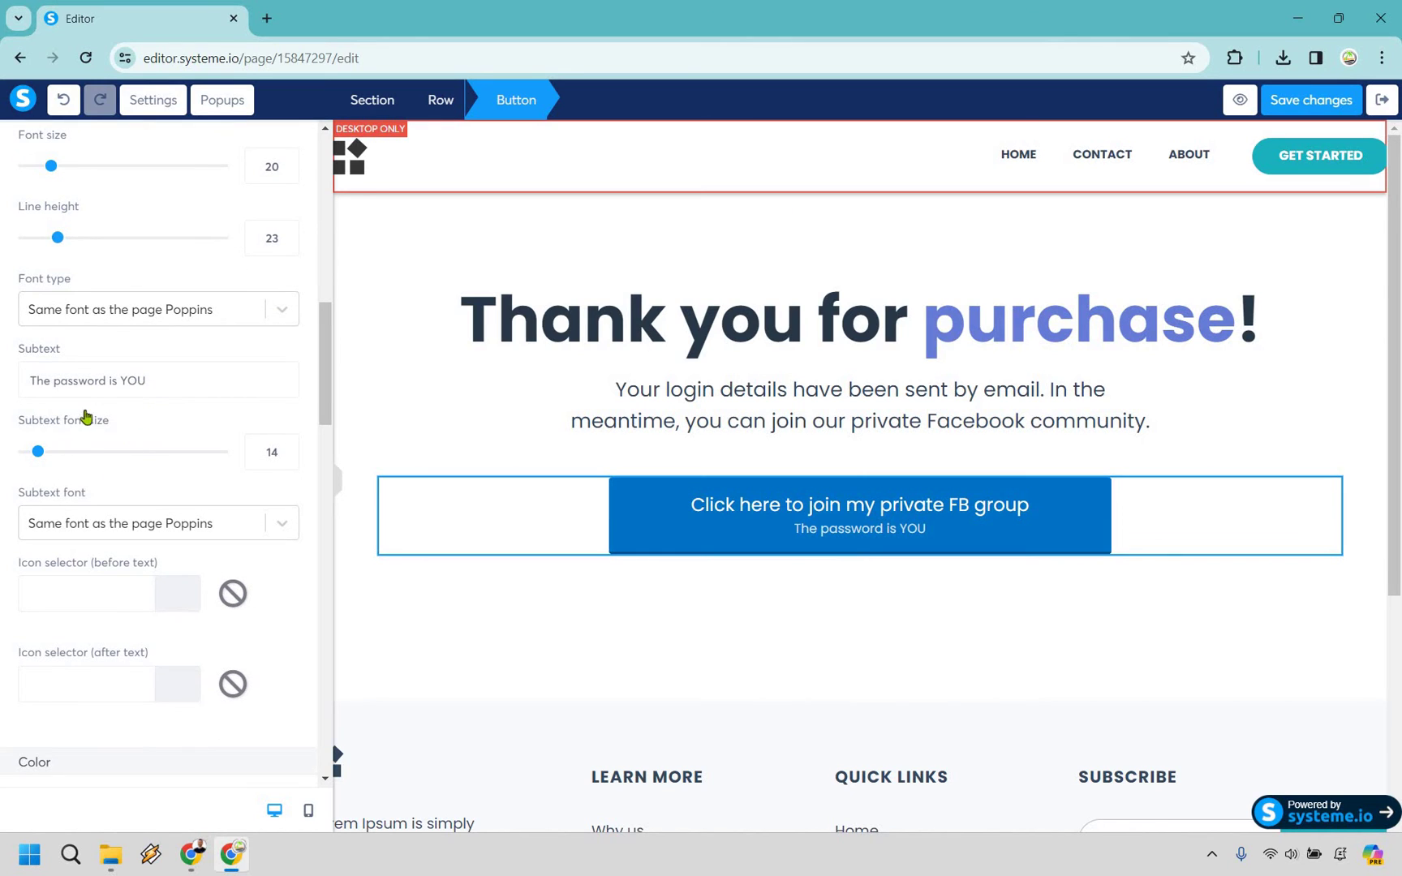
pyautogui.scroll(-1, 129, 422)
pyautogui.scroll(-2, 129, 422)
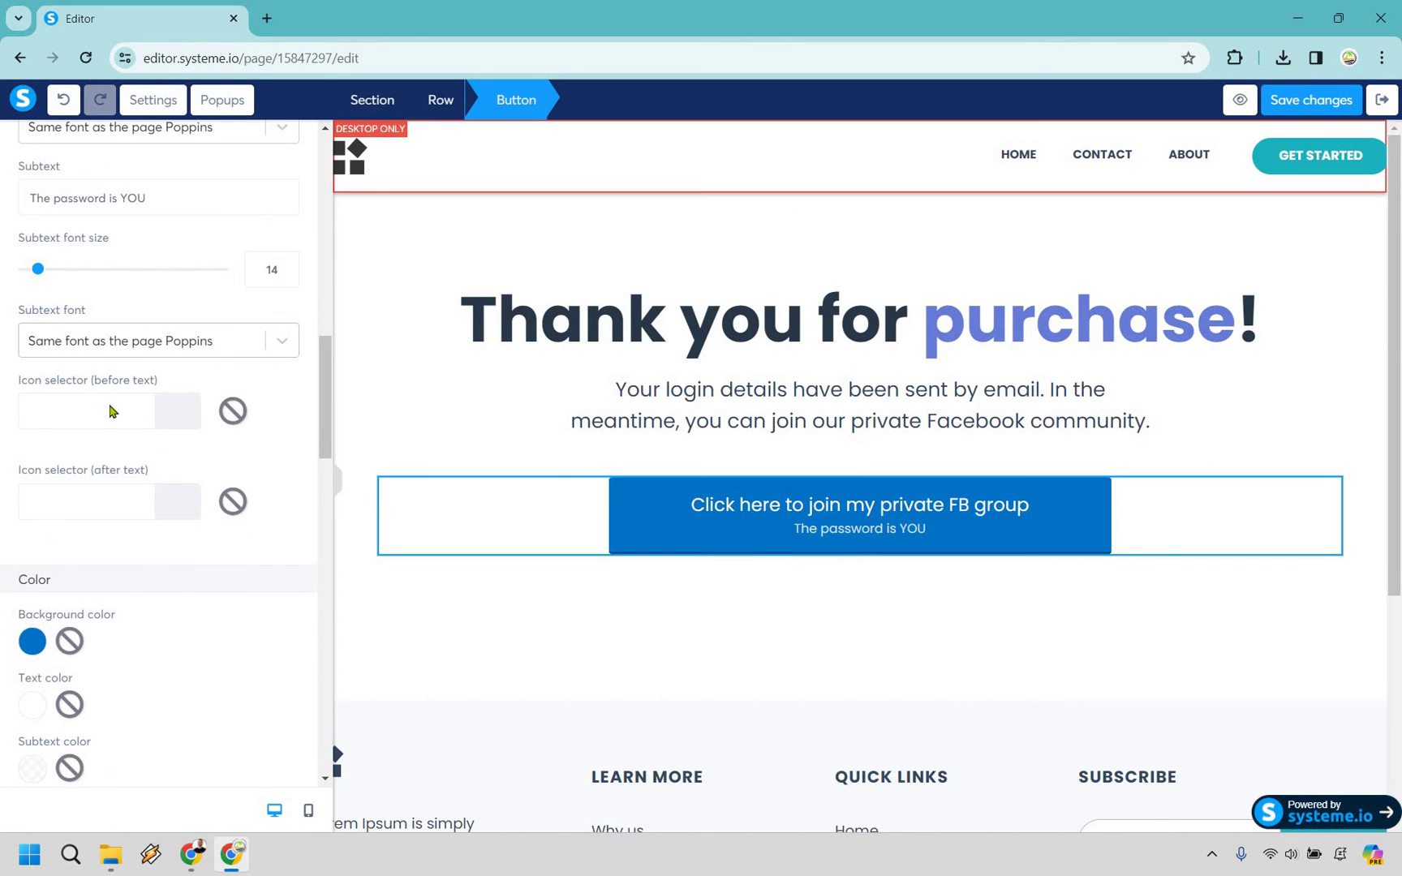
# Search the icons for 'face' and place the Facebook icon before the button text.
pyautogui.click(111, 412)
pyautogui.click(155, 570)
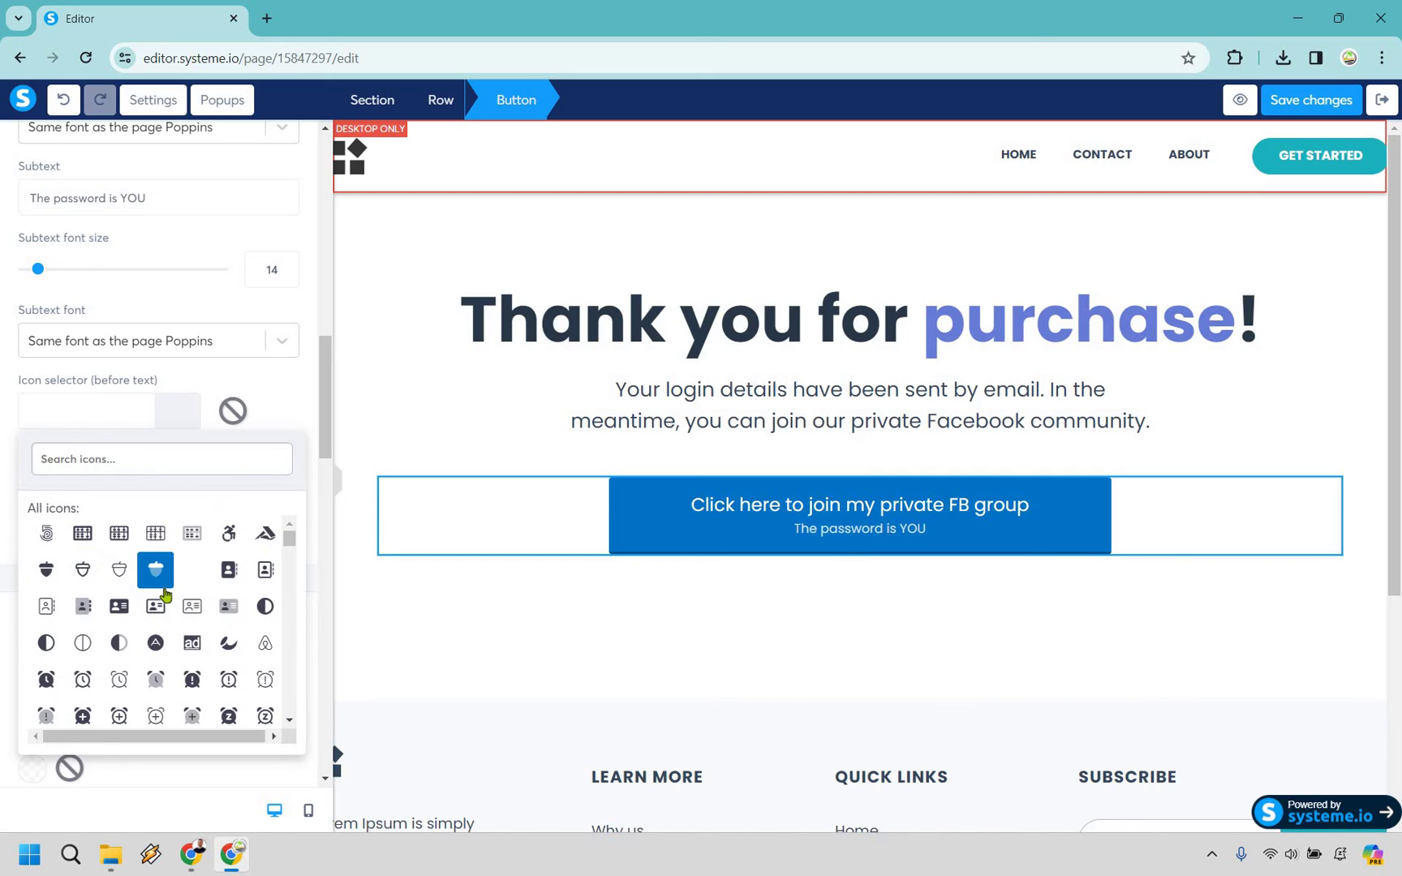
pyautogui.scroll(-3, 140, 529)
pyautogui.click(126, 460)
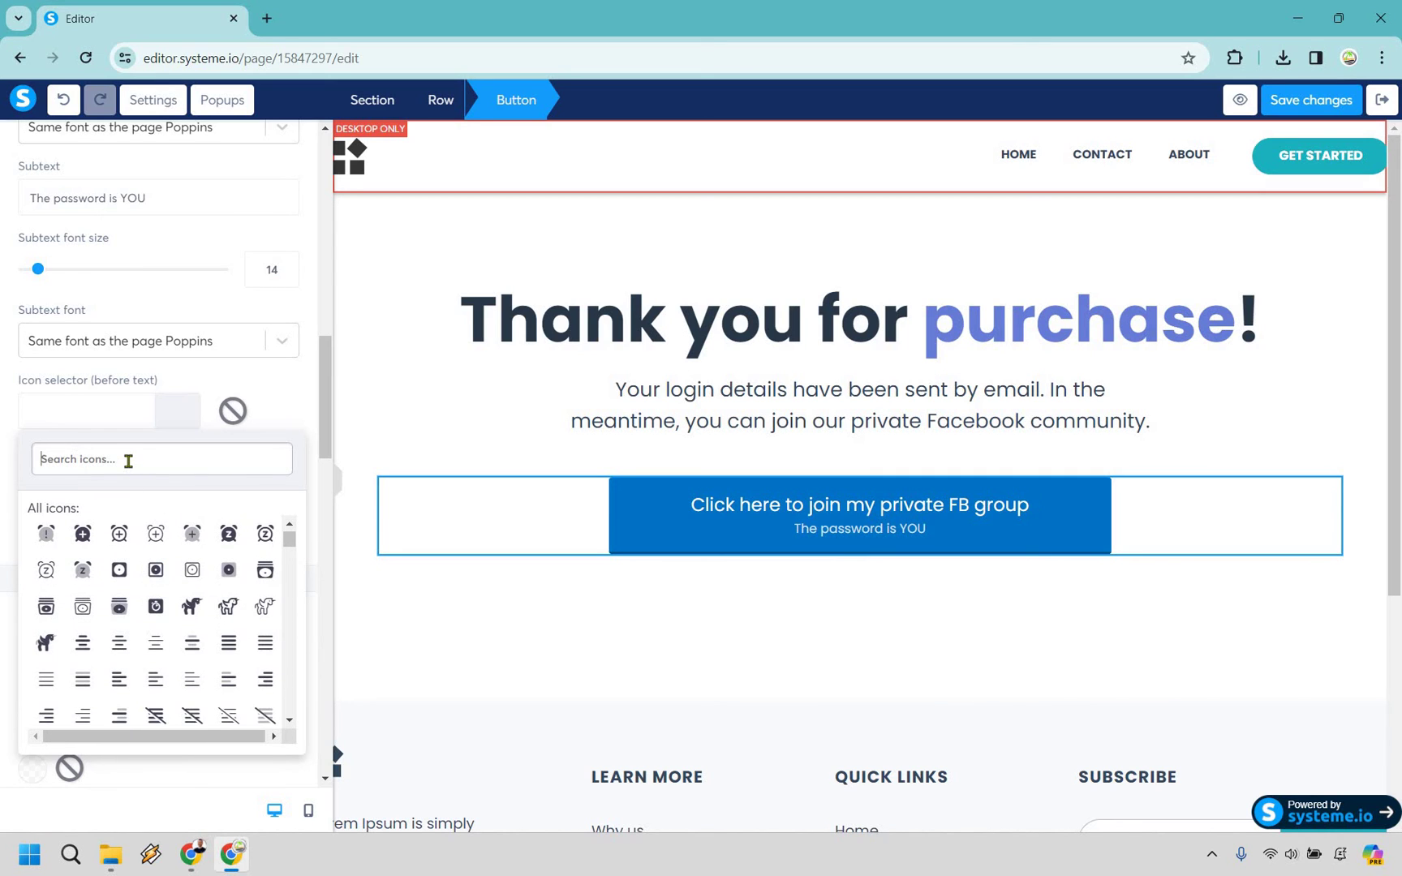
pyautogui.write('face')
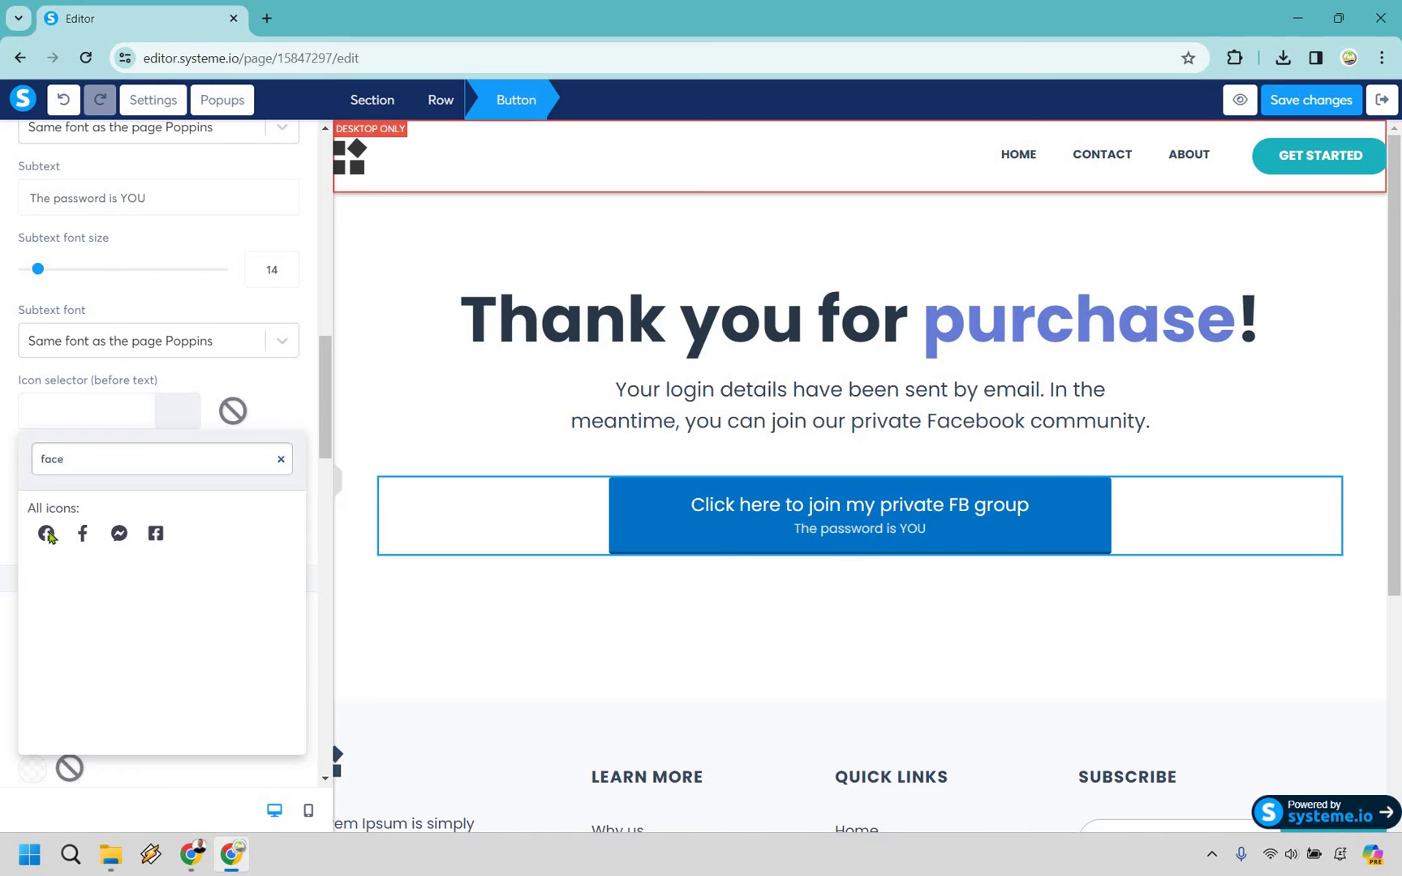
pyautogui.click(61, 545)
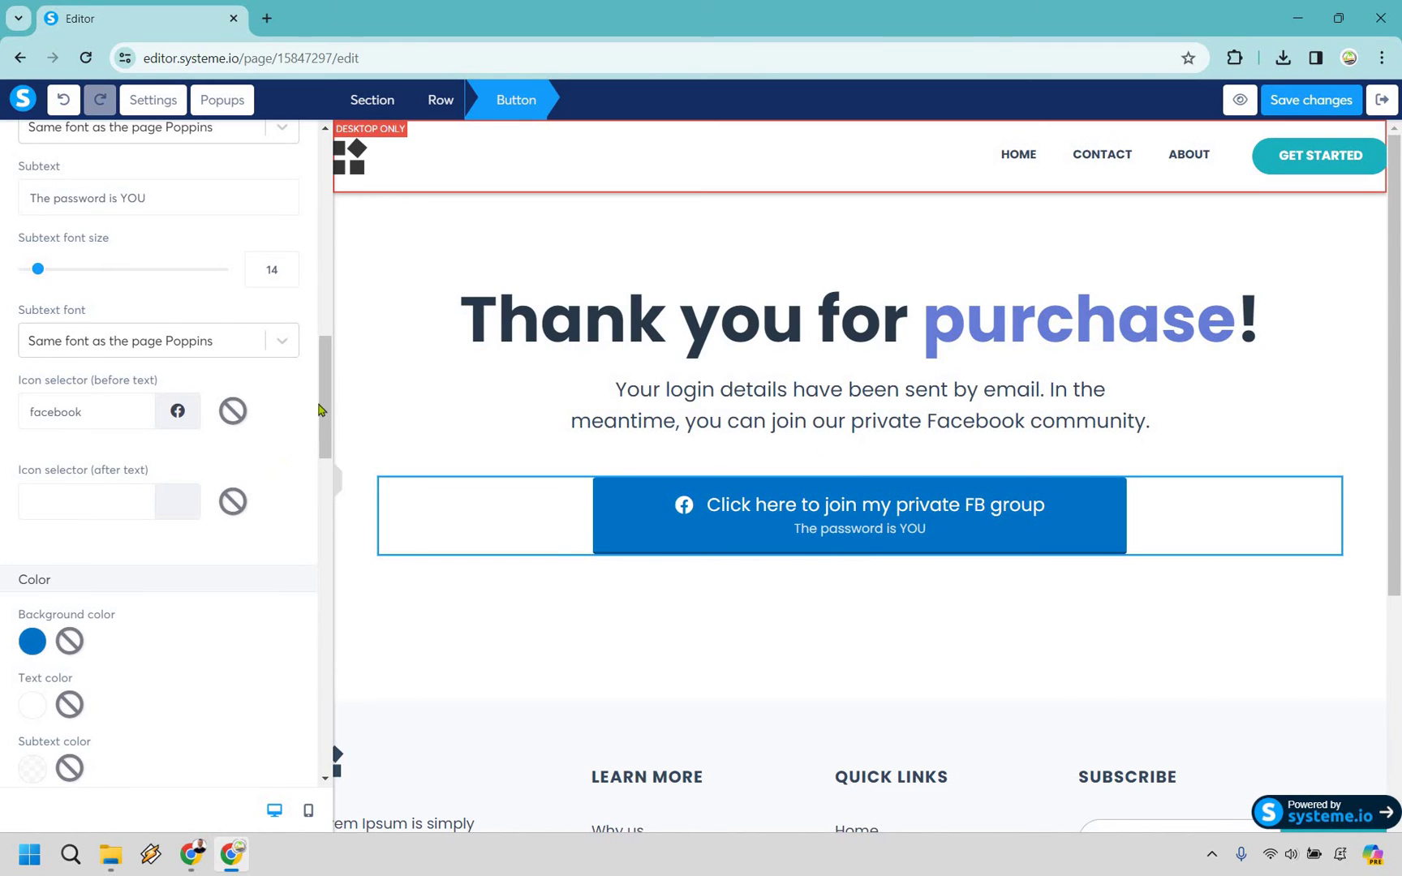
# Try fully rounding the top-left corner, then set the corner rounding back to 3.
pyautogui.scroll(-2, 244, 463)
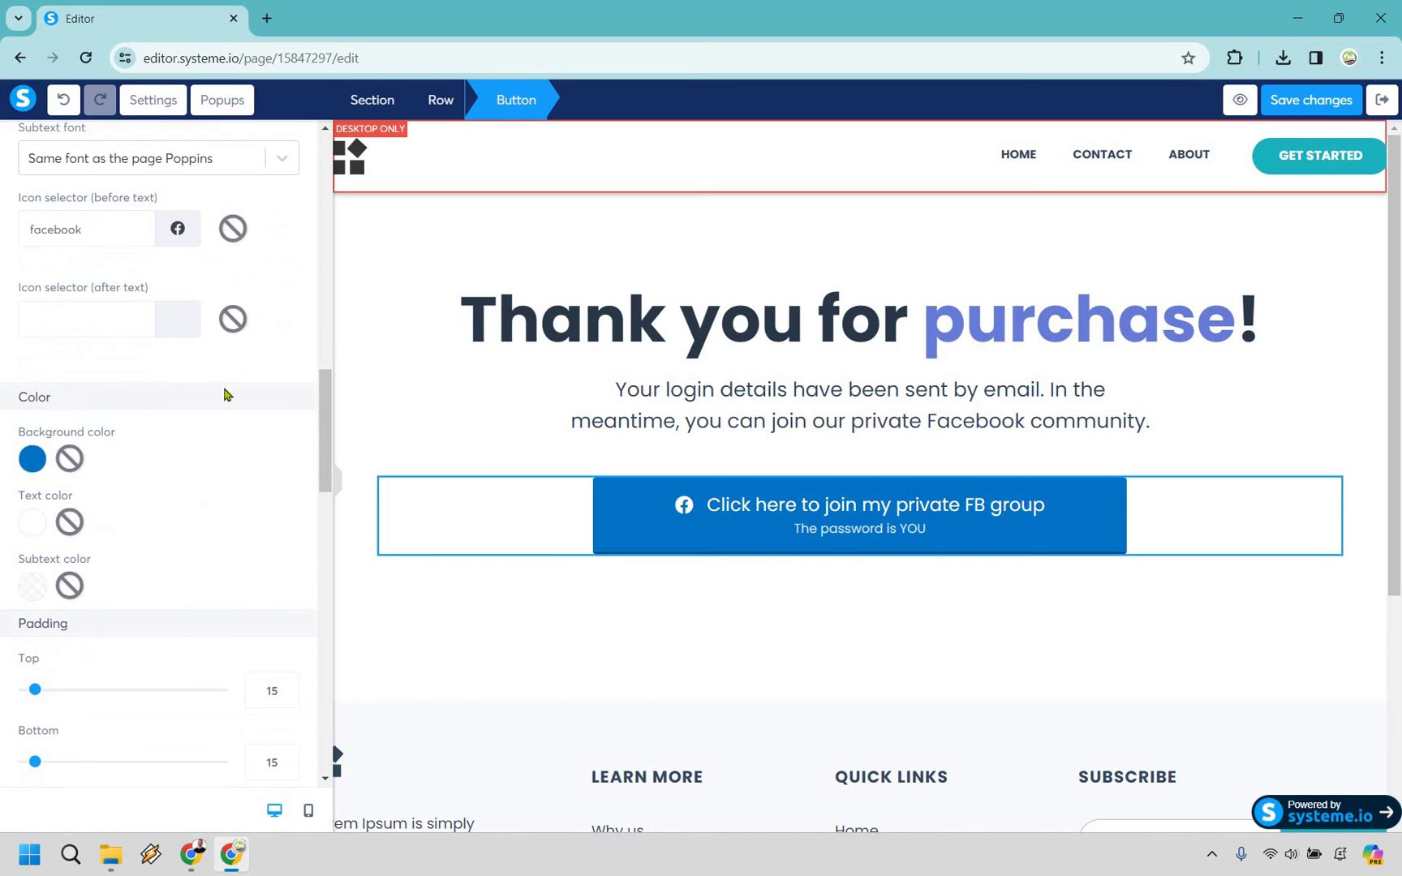
pyautogui.scroll(-3, 216, 359)
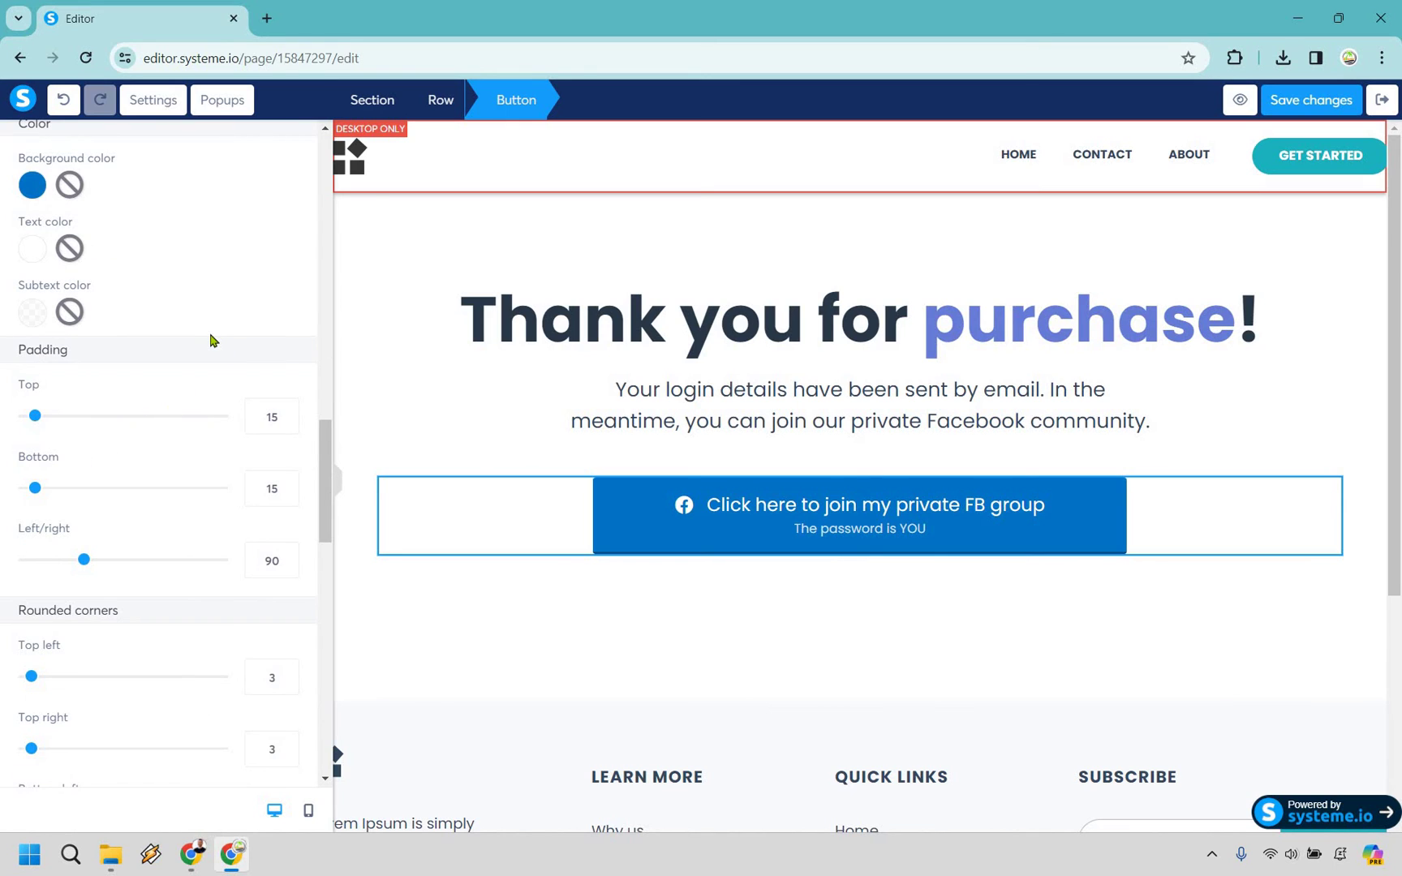
pyautogui.scroll(-1, 34, 588)
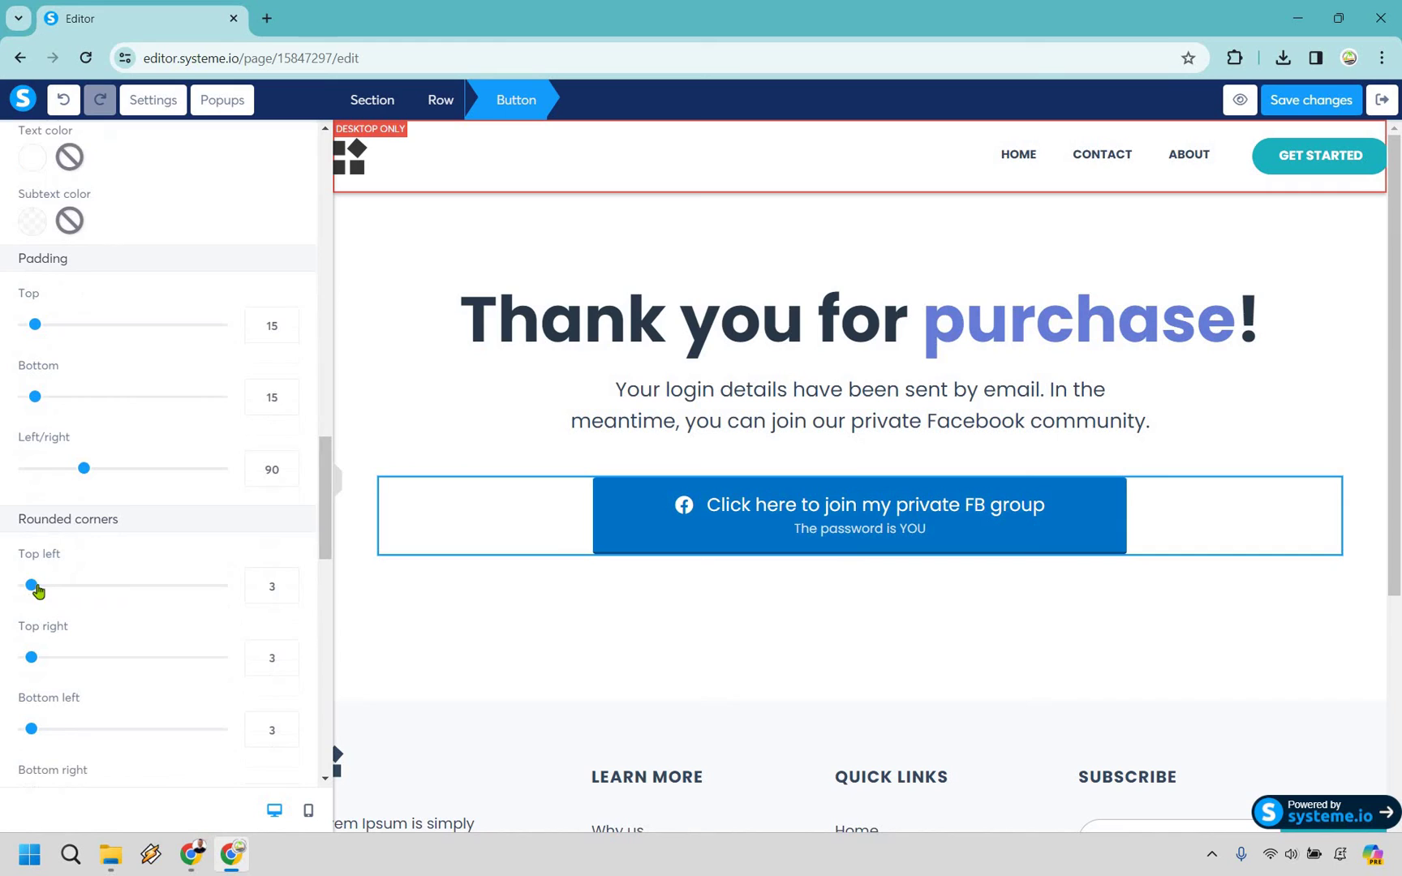
pyautogui.moveTo(79, 592); pyautogui.dragTo(275, 609)
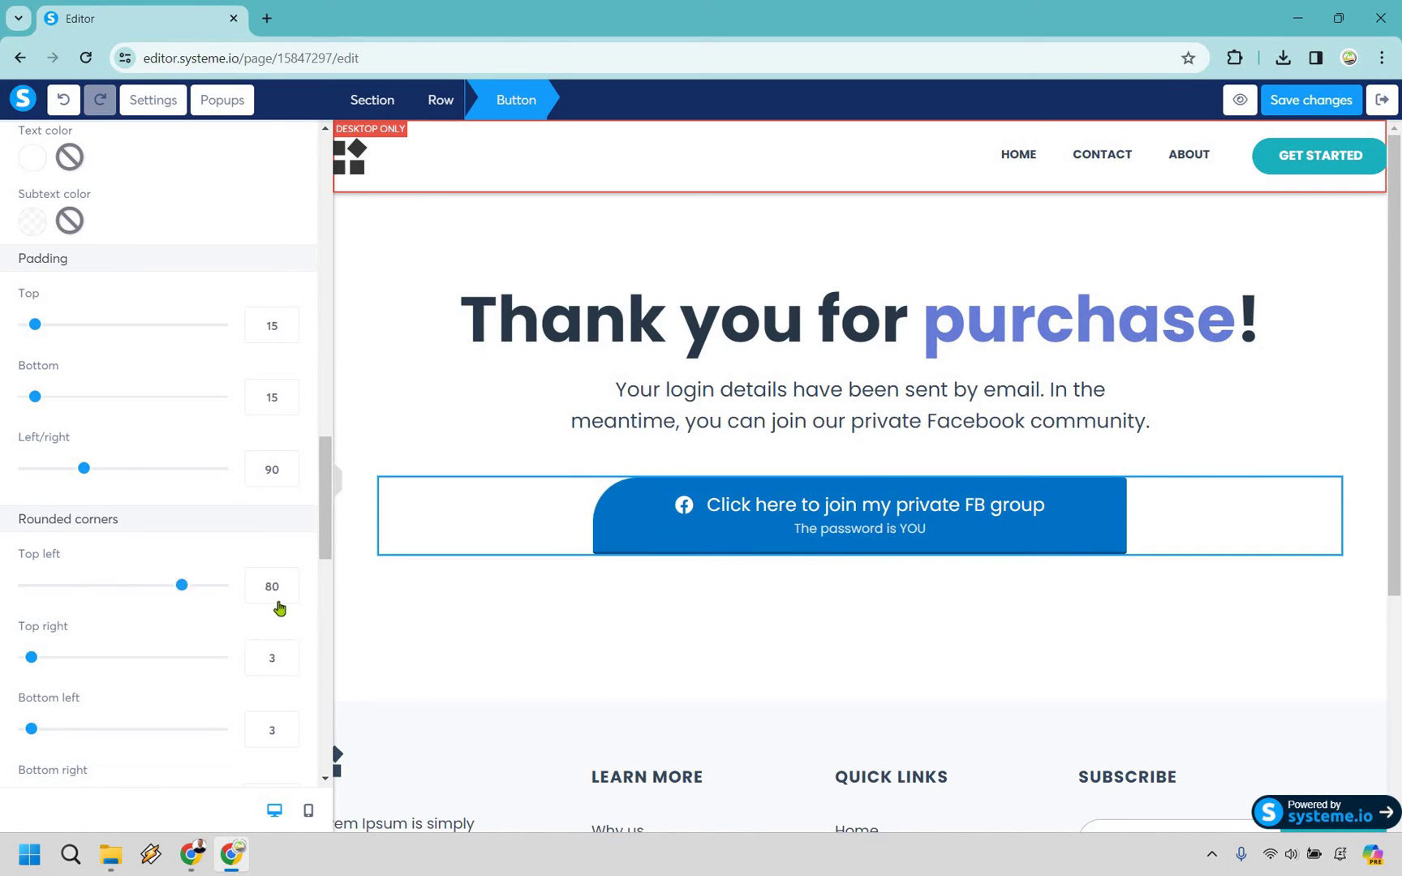
pyautogui.moveTo(38, 601); pyautogui.dragTo(31, 602)
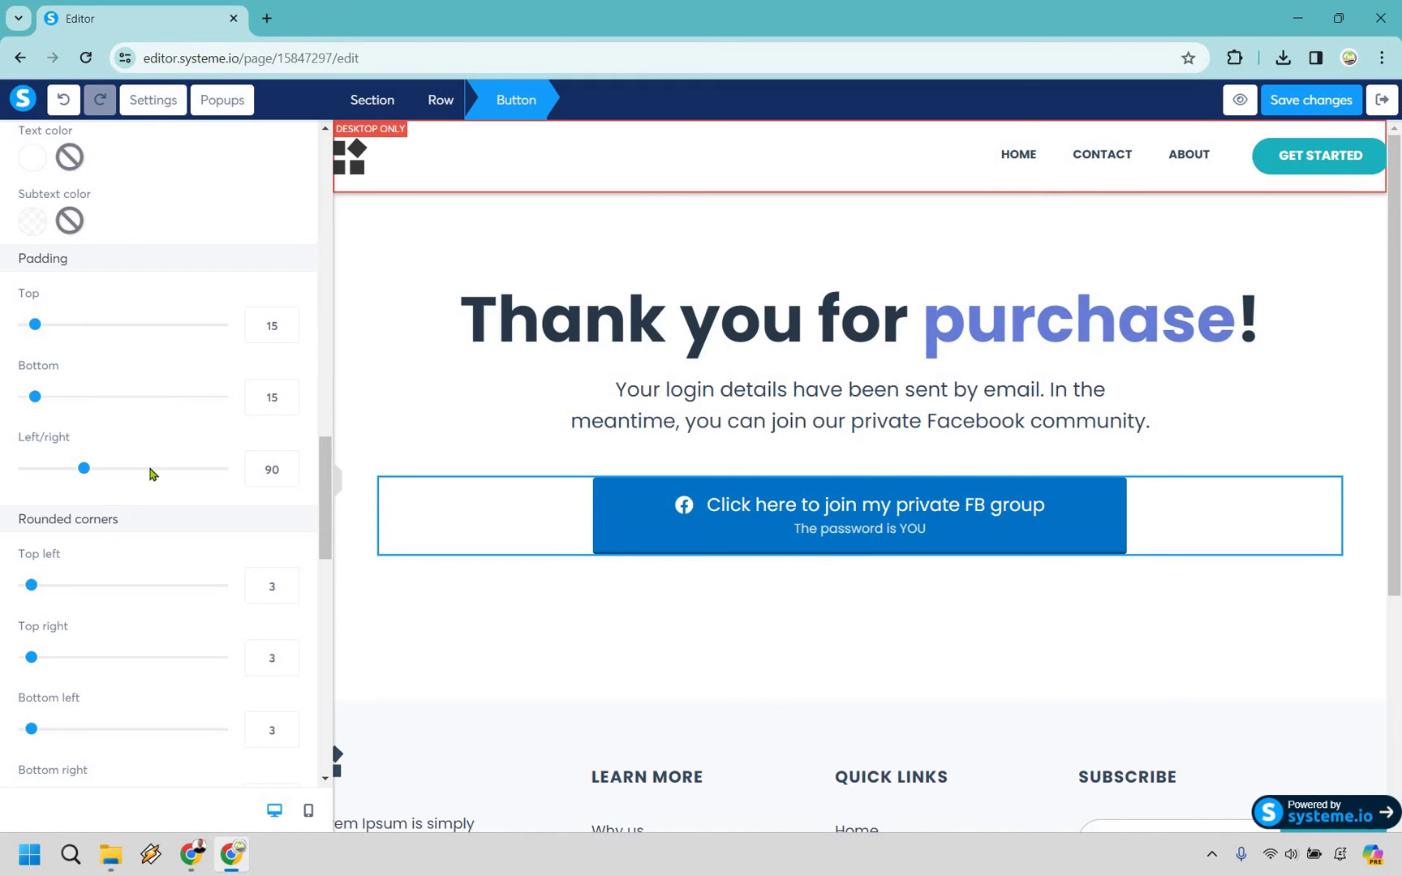
pyautogui.scroll(-2, 153, 492)
pyautogui.scroll(-2, 152, 499)
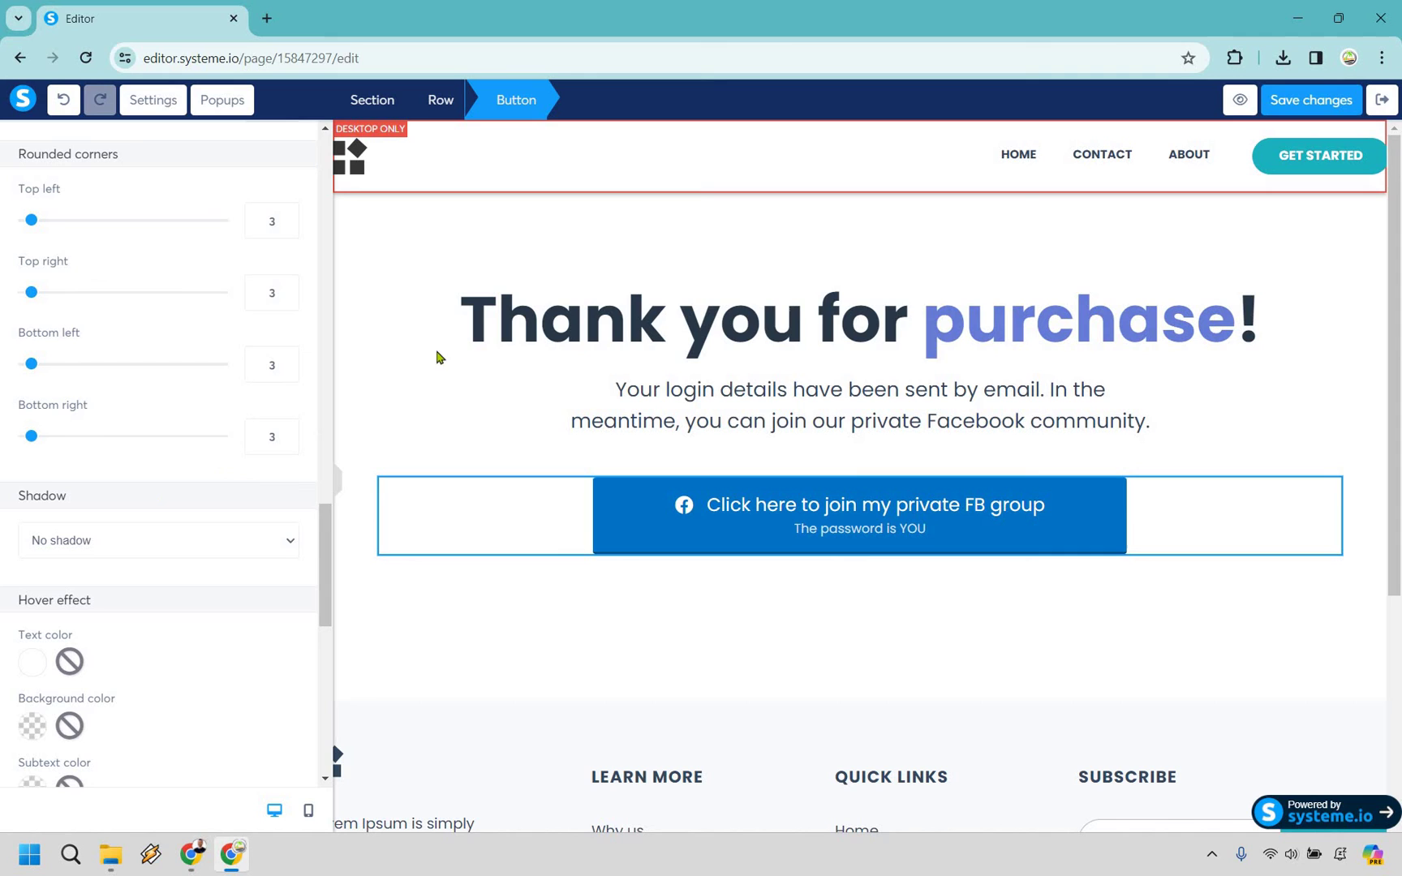
# Reselect the FB group button and give it a Hard shadow after trying a soft one.
pyautogui.click(582, 492)
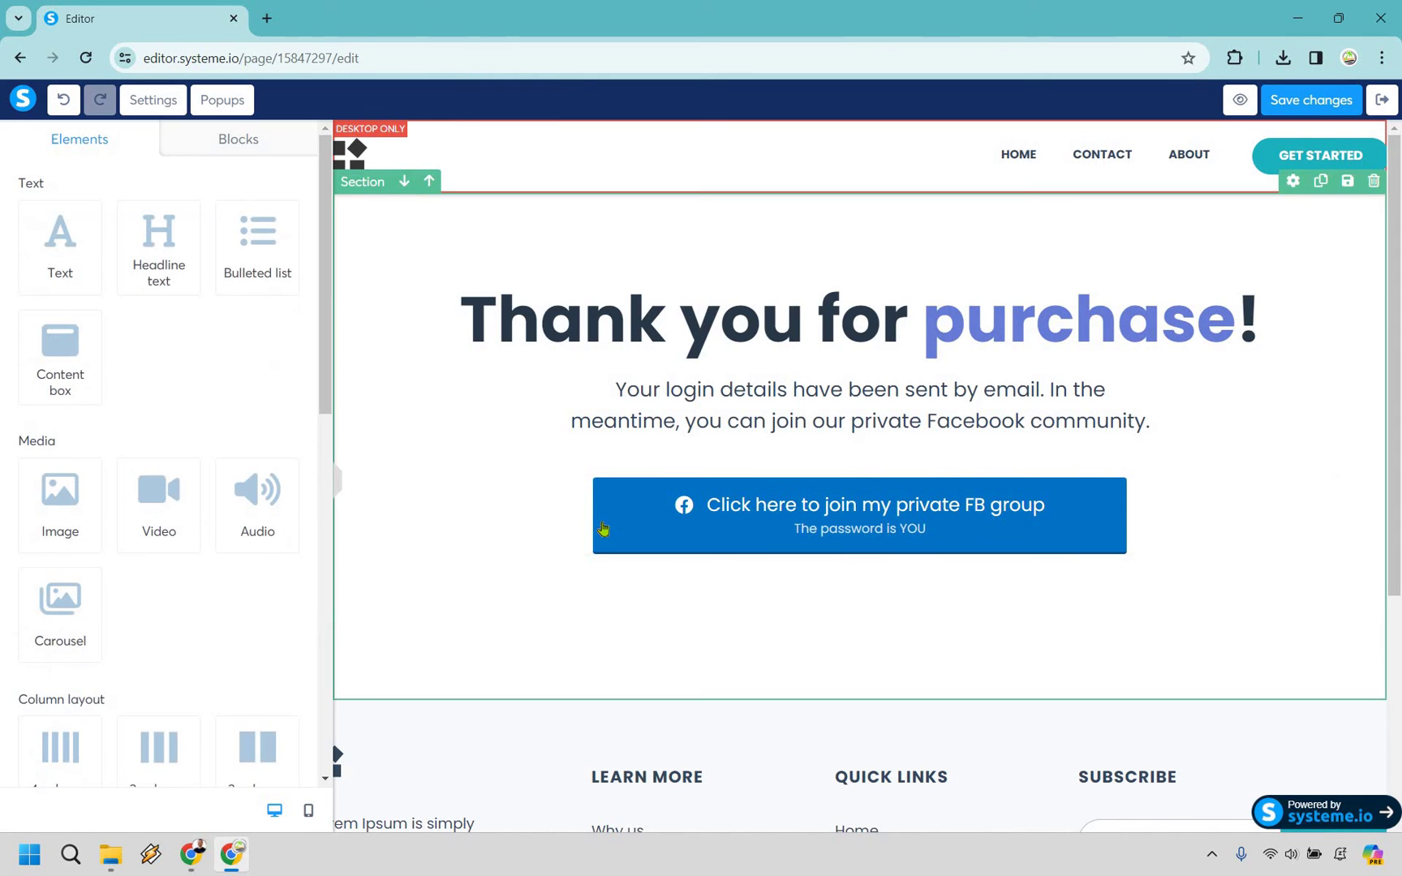
pyautogui.click(603, 528)
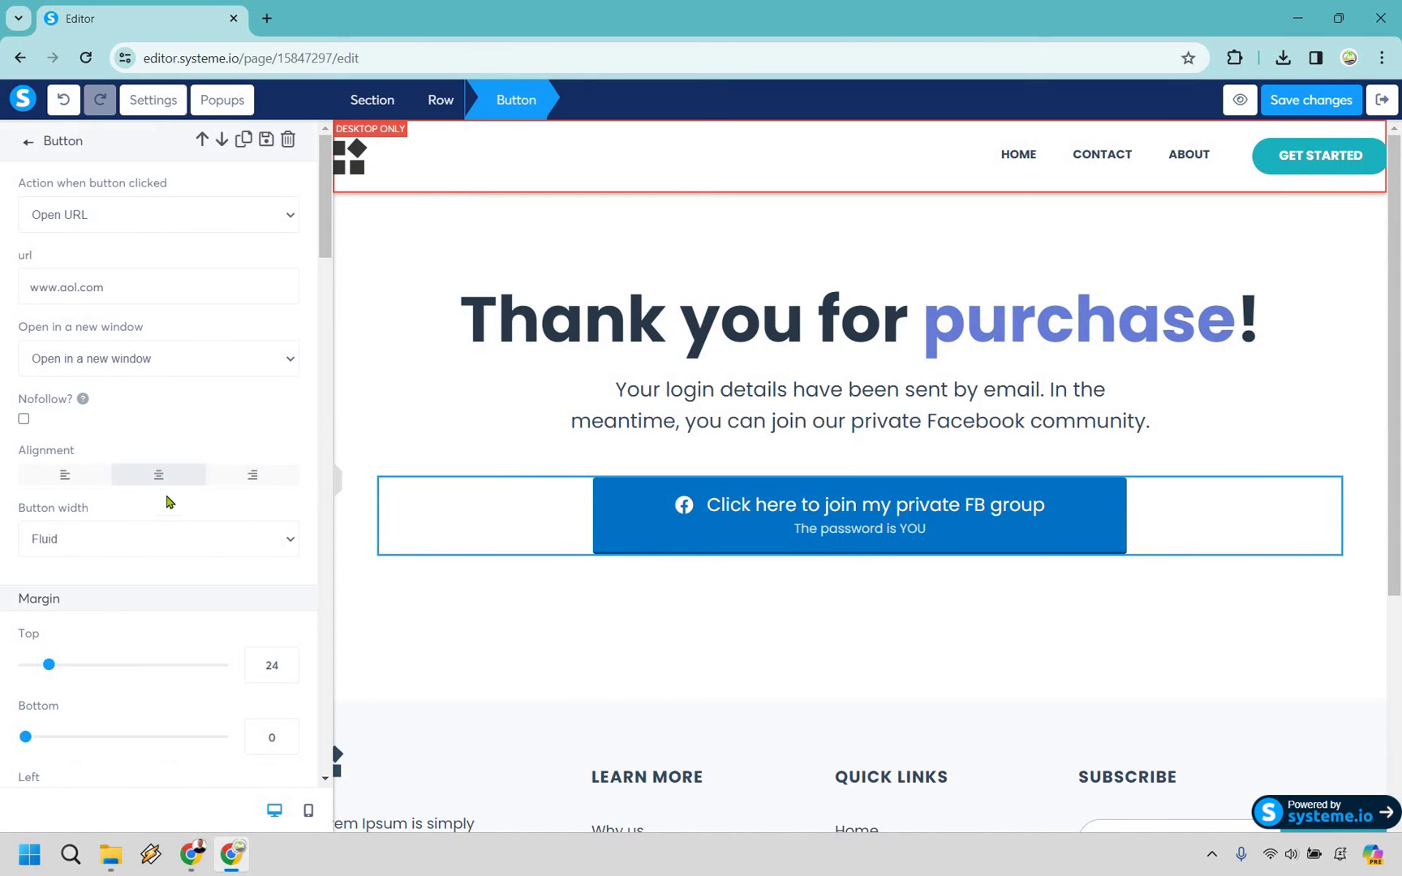
pyautogui.scroll(-14, 166, 502)
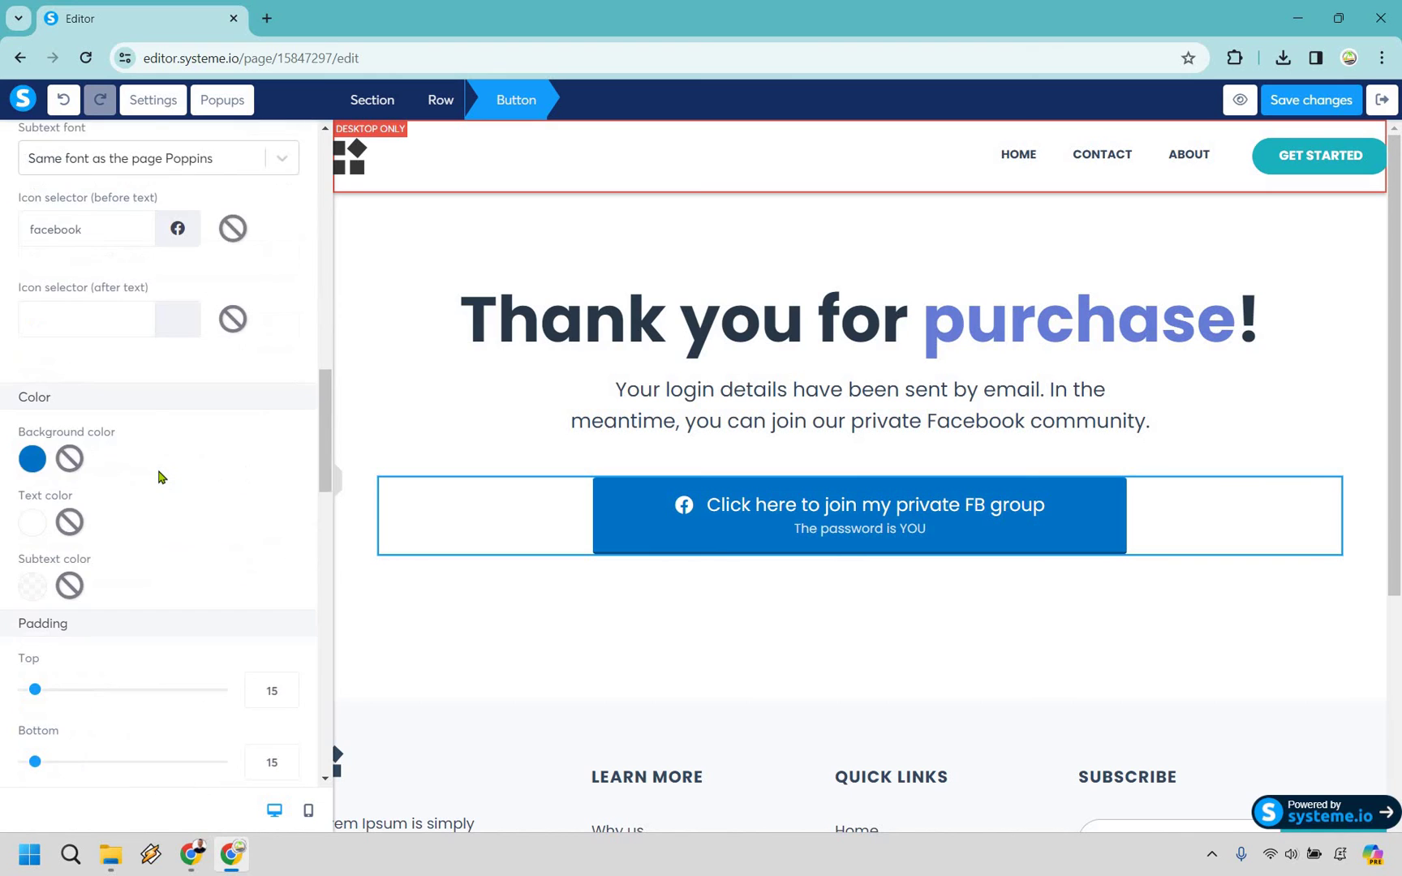
pyautogui.scroll(-8, 160, 477)
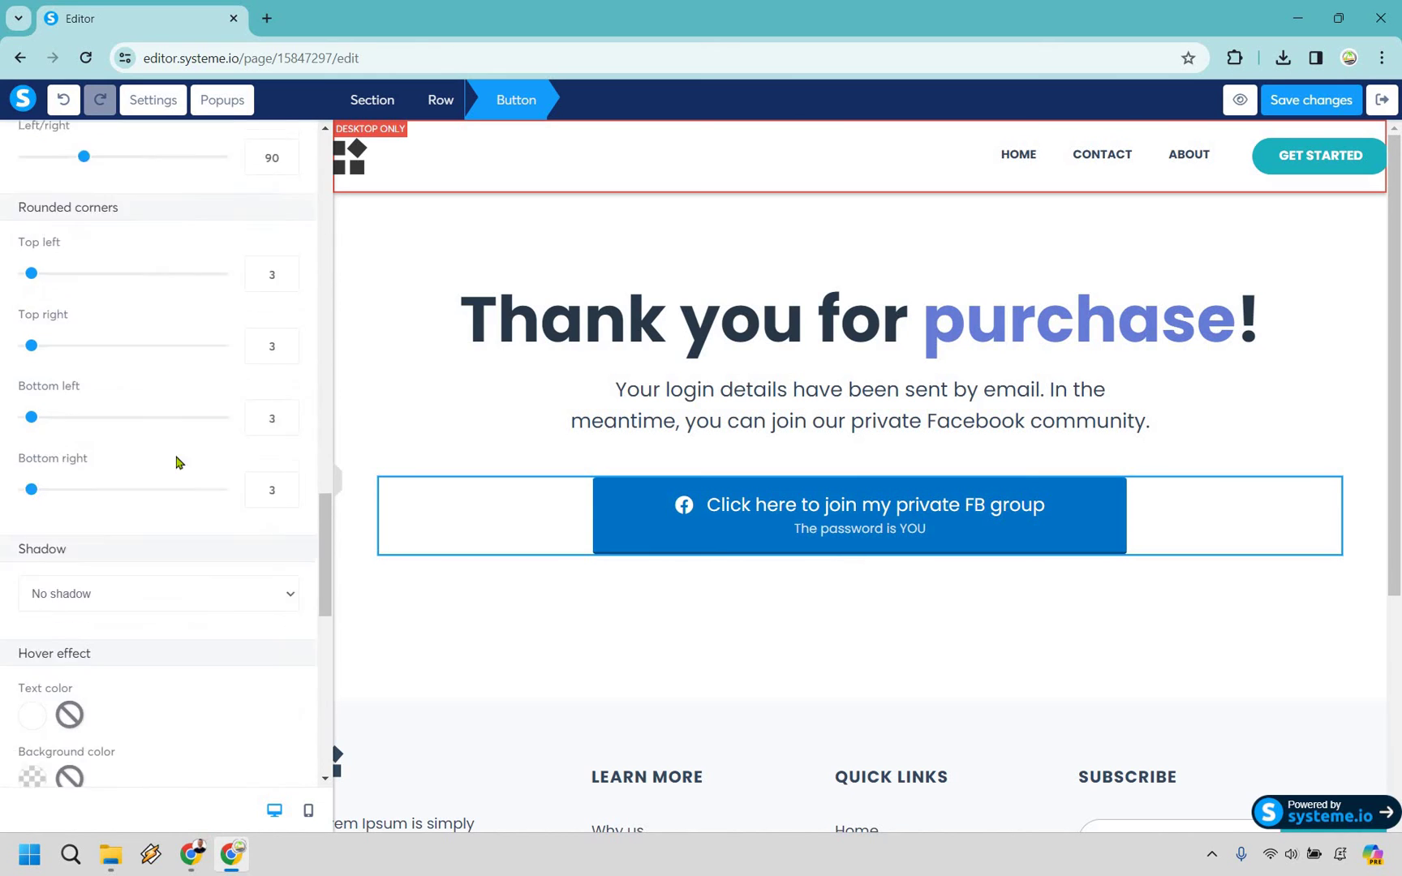
pyautogui.scroll(-2, 178, 463)
pyautogui.click(147, 450)
pyautogui.click(144, 485)
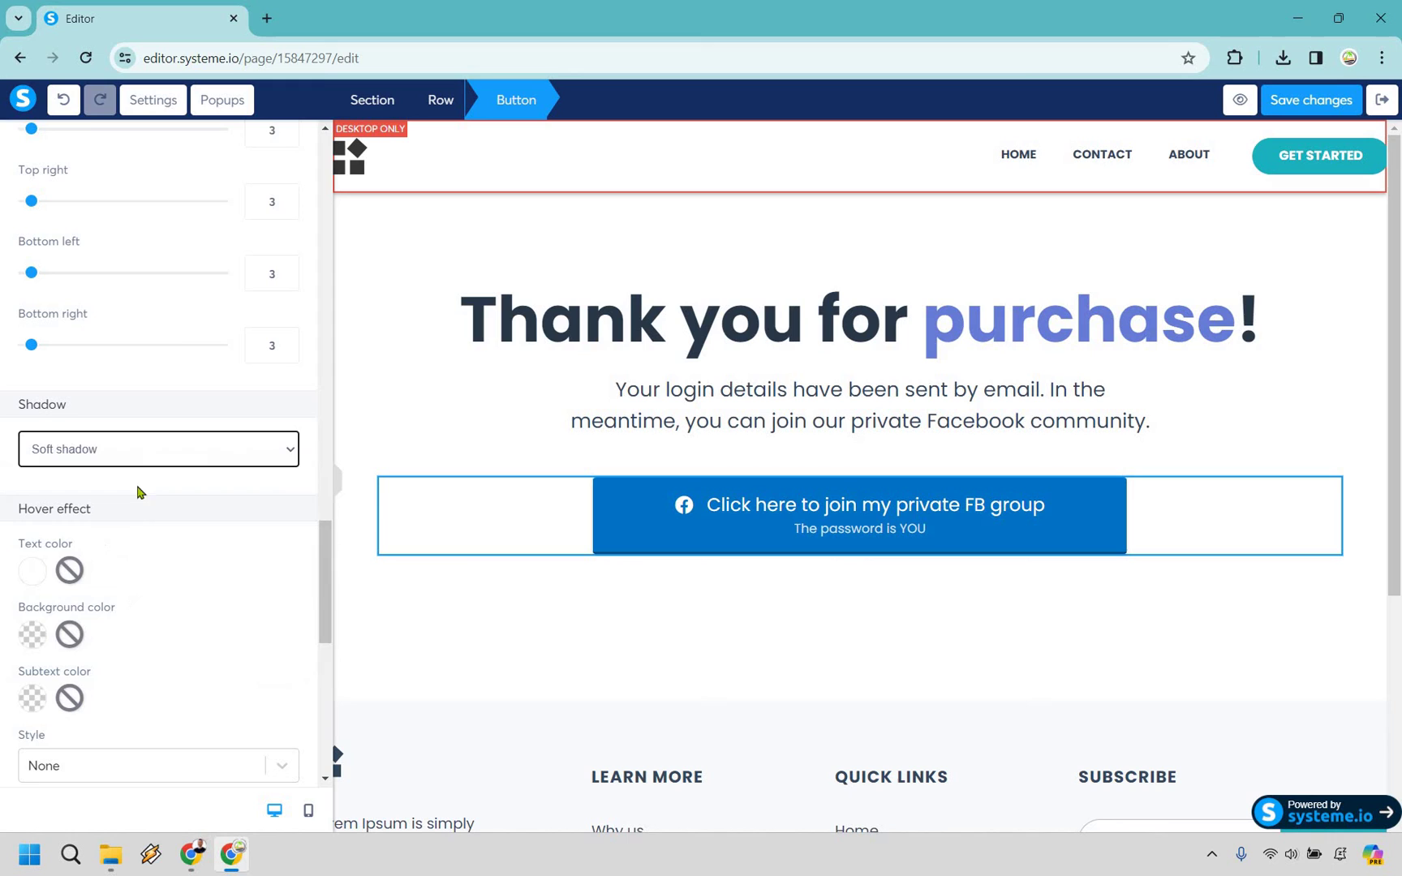
pyautogui.click(147, 448)
pyautogui.click(135, 521)
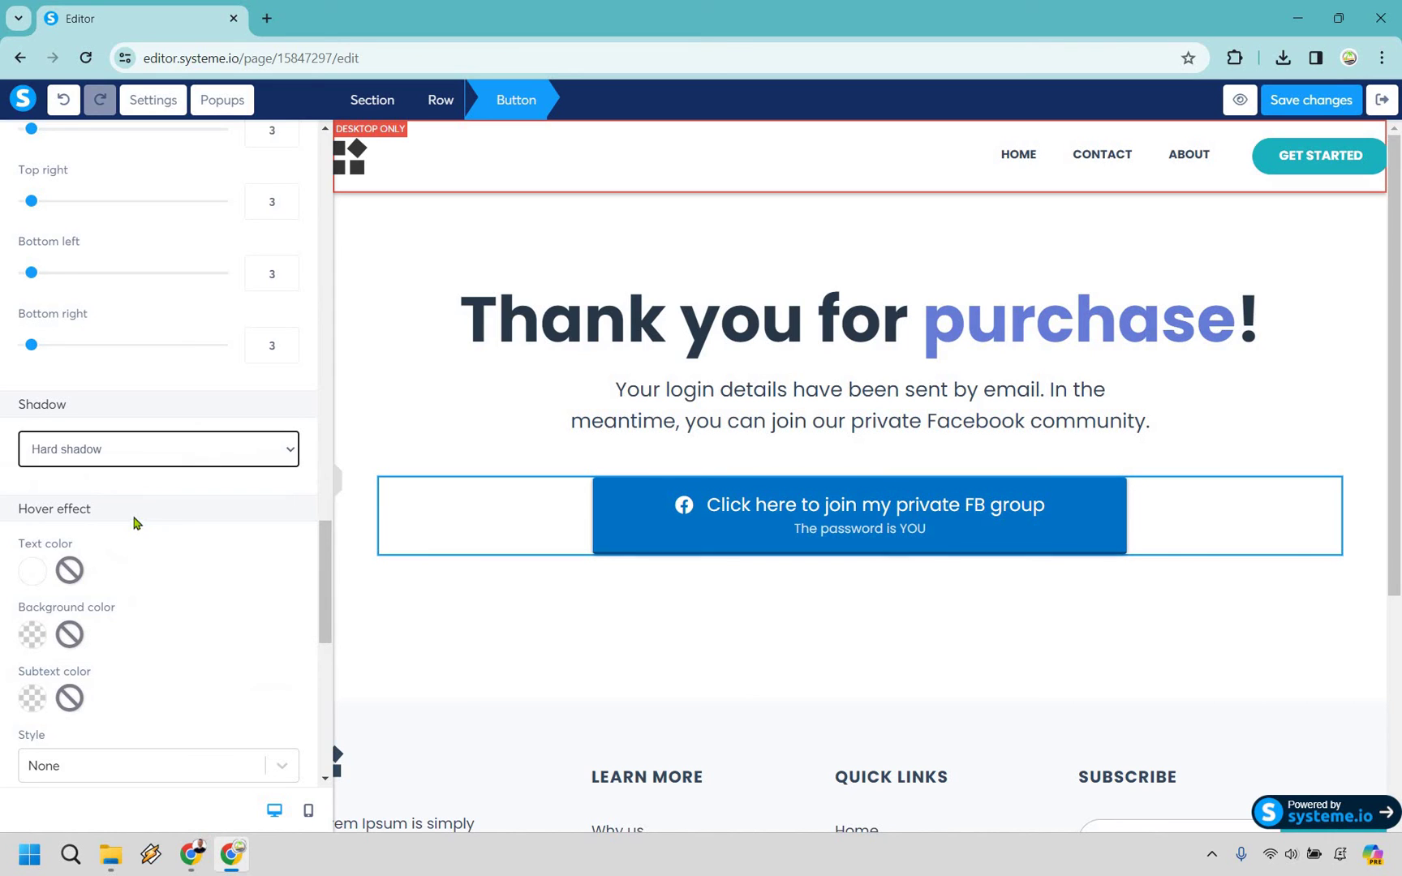
# Set the hover effect style to Slide, after briefly choosing Zoom.
pyautogui.scroll(-1, 4, 454)
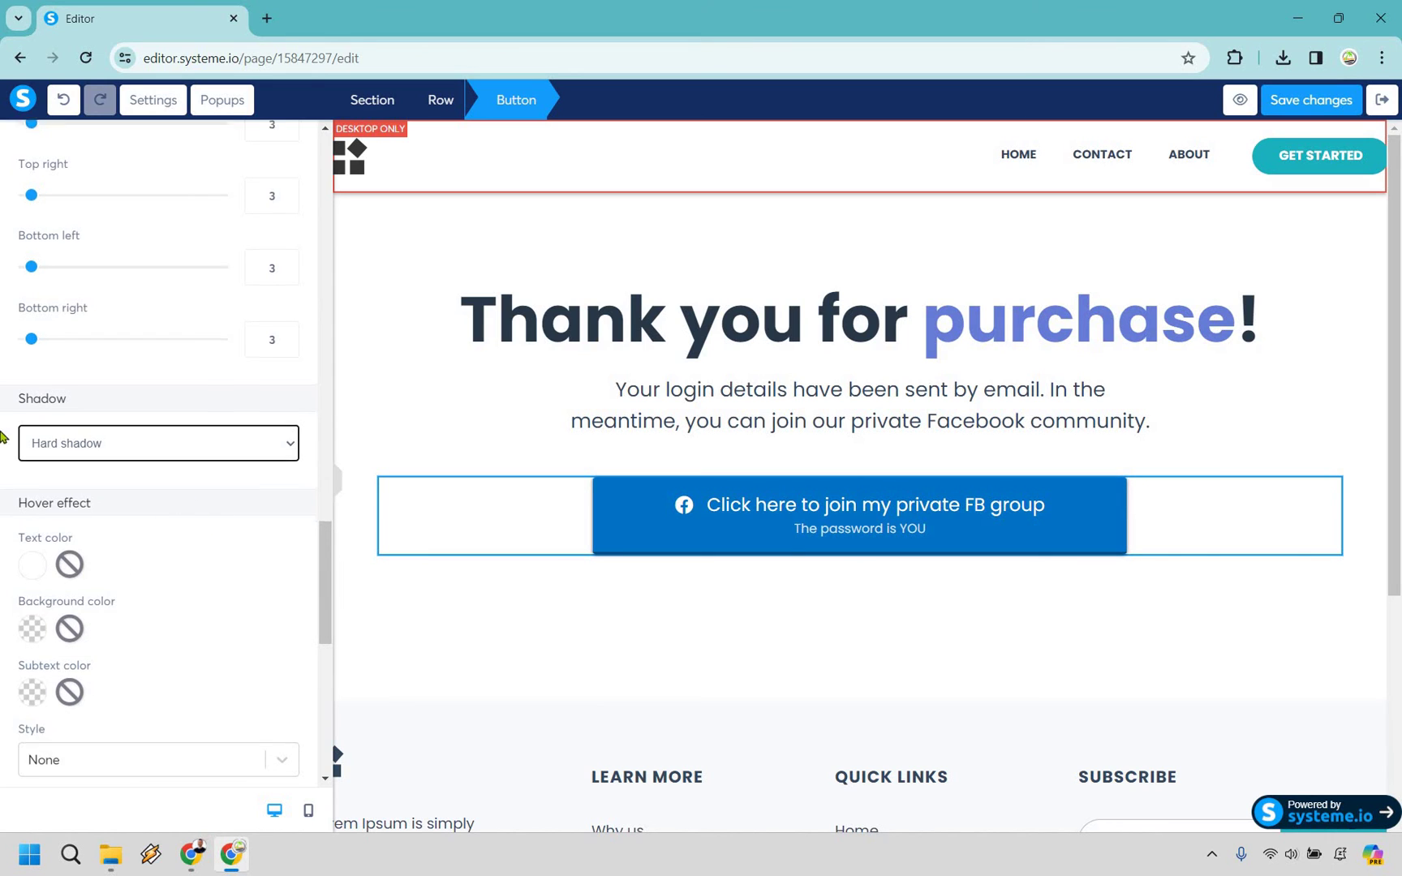
pyautogui.scroll(-1, 25, 471)
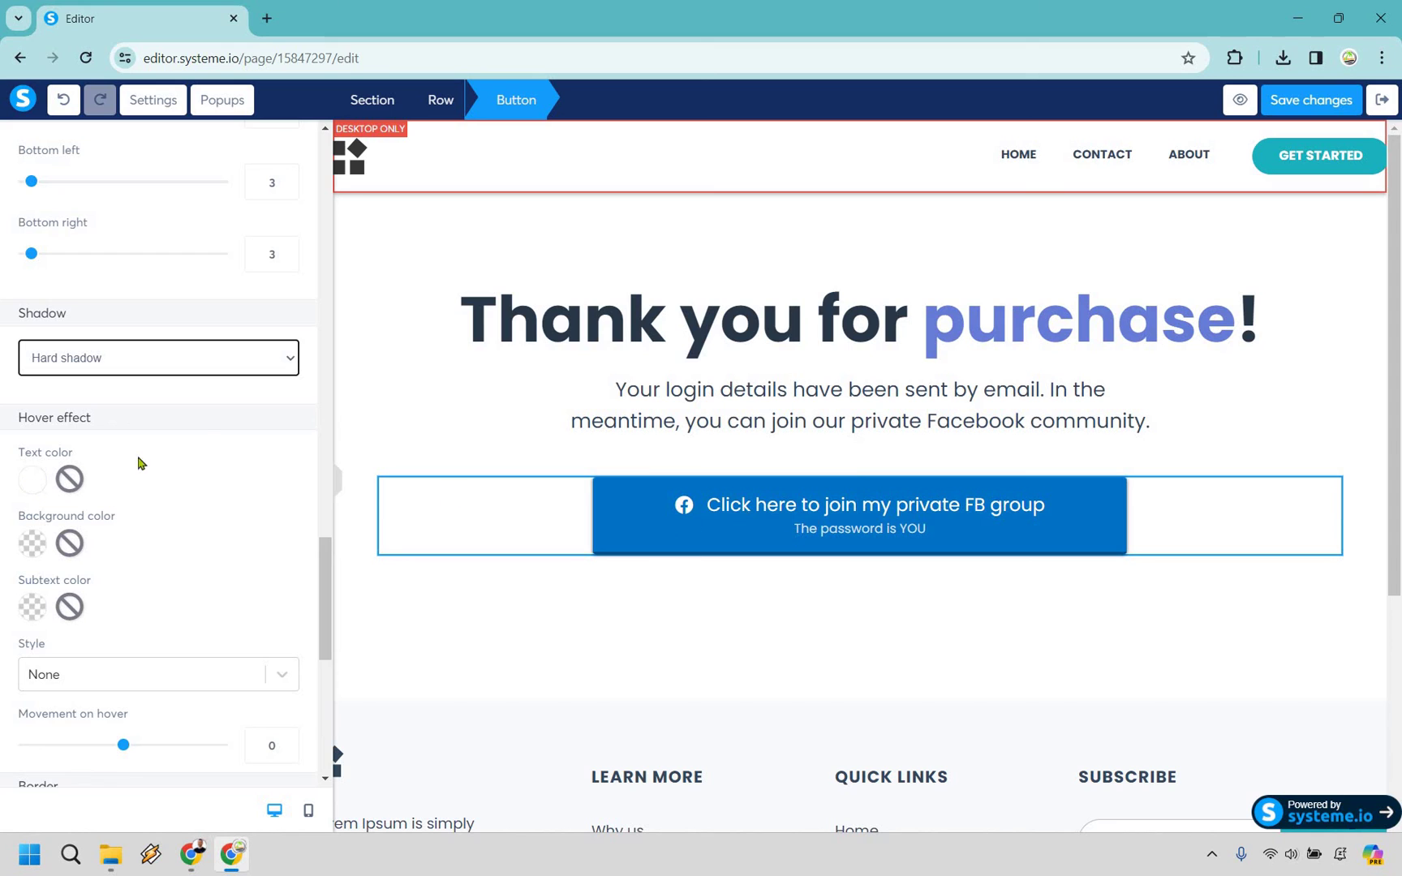
pyautogui.scroll(-3, 260, 416)
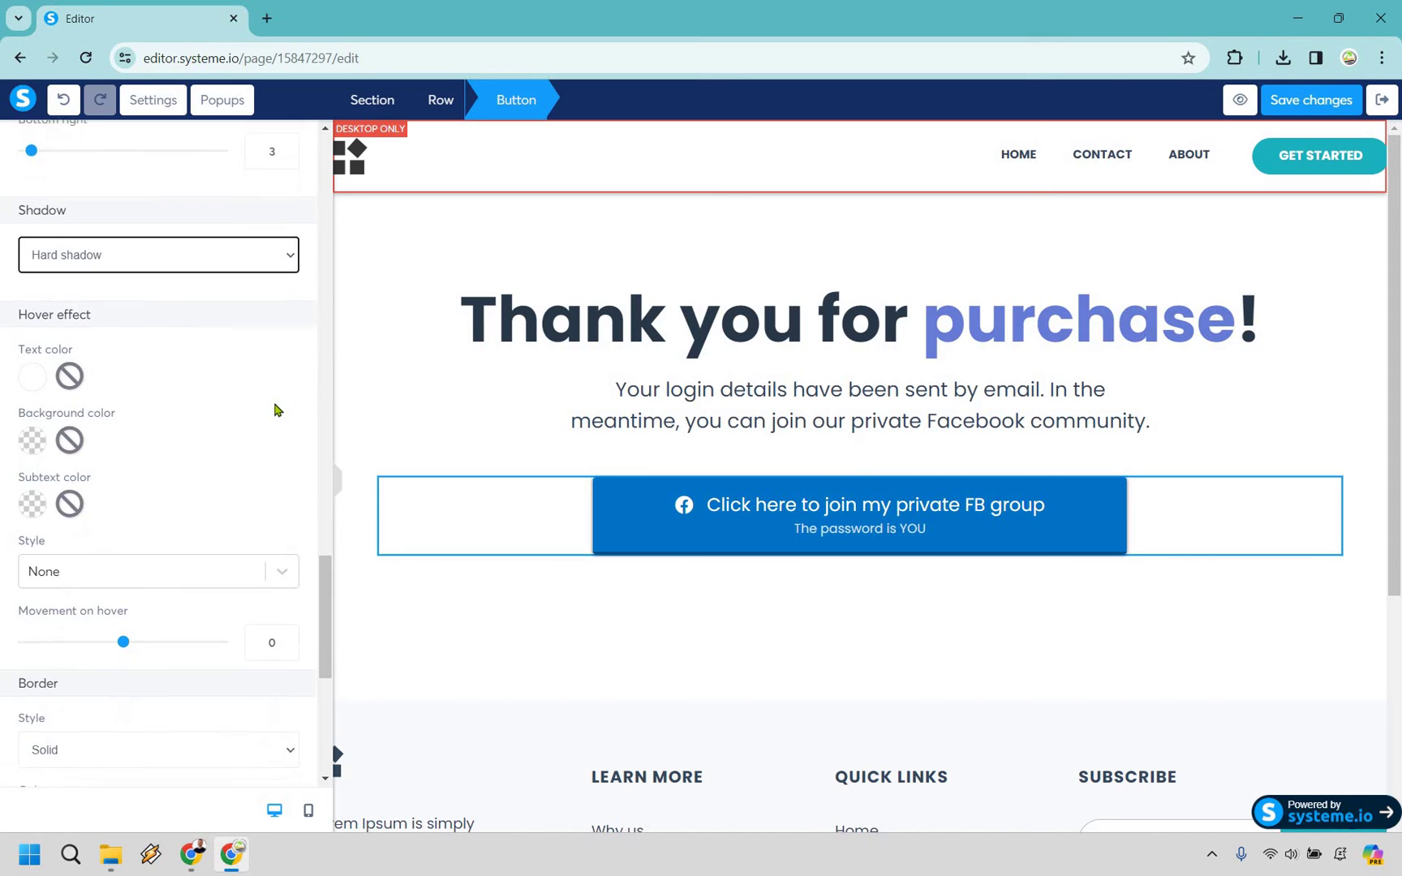
pyautogui.click(195, 401)
pyautogui.press('Down')
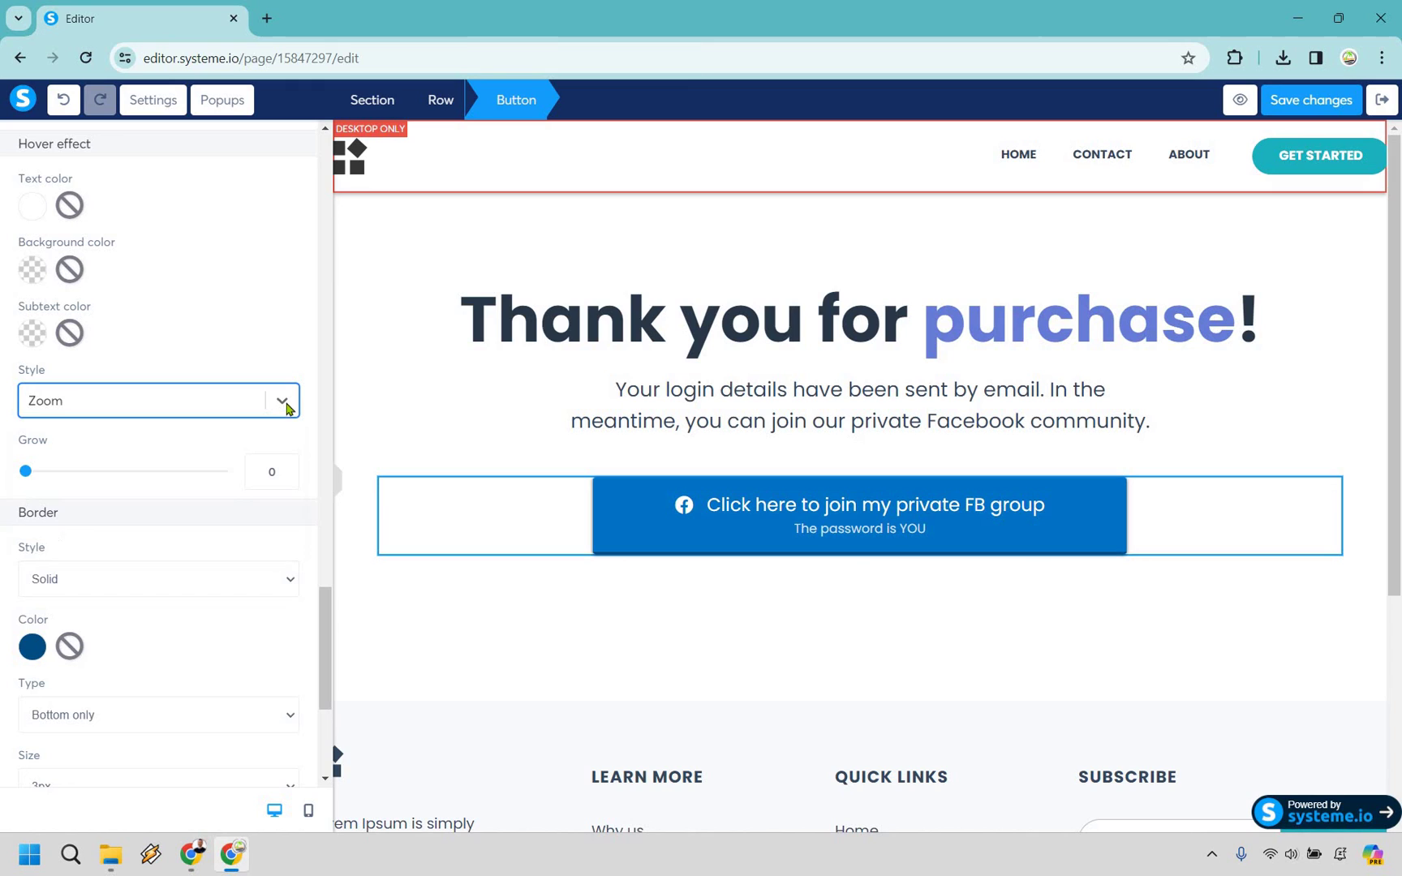
pyautogui.press('Return')
pyautogui.click(280, 401)
pyautogui.press('Down')
pyautogui.press('Return')
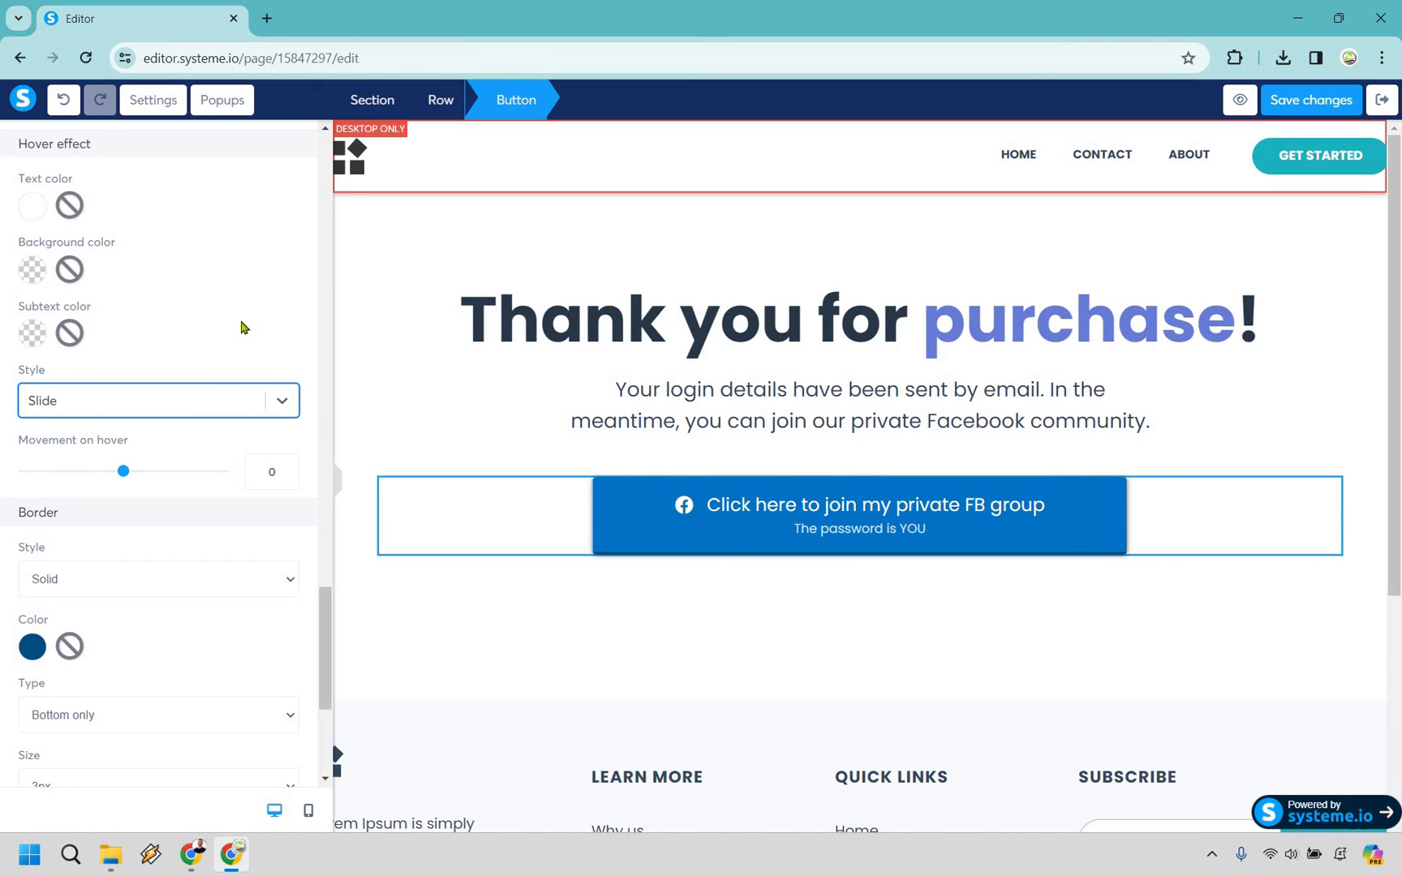
# Deselect the button to close its settings and view the finished result.
pyautogui.scroll(-2, 219, 410)
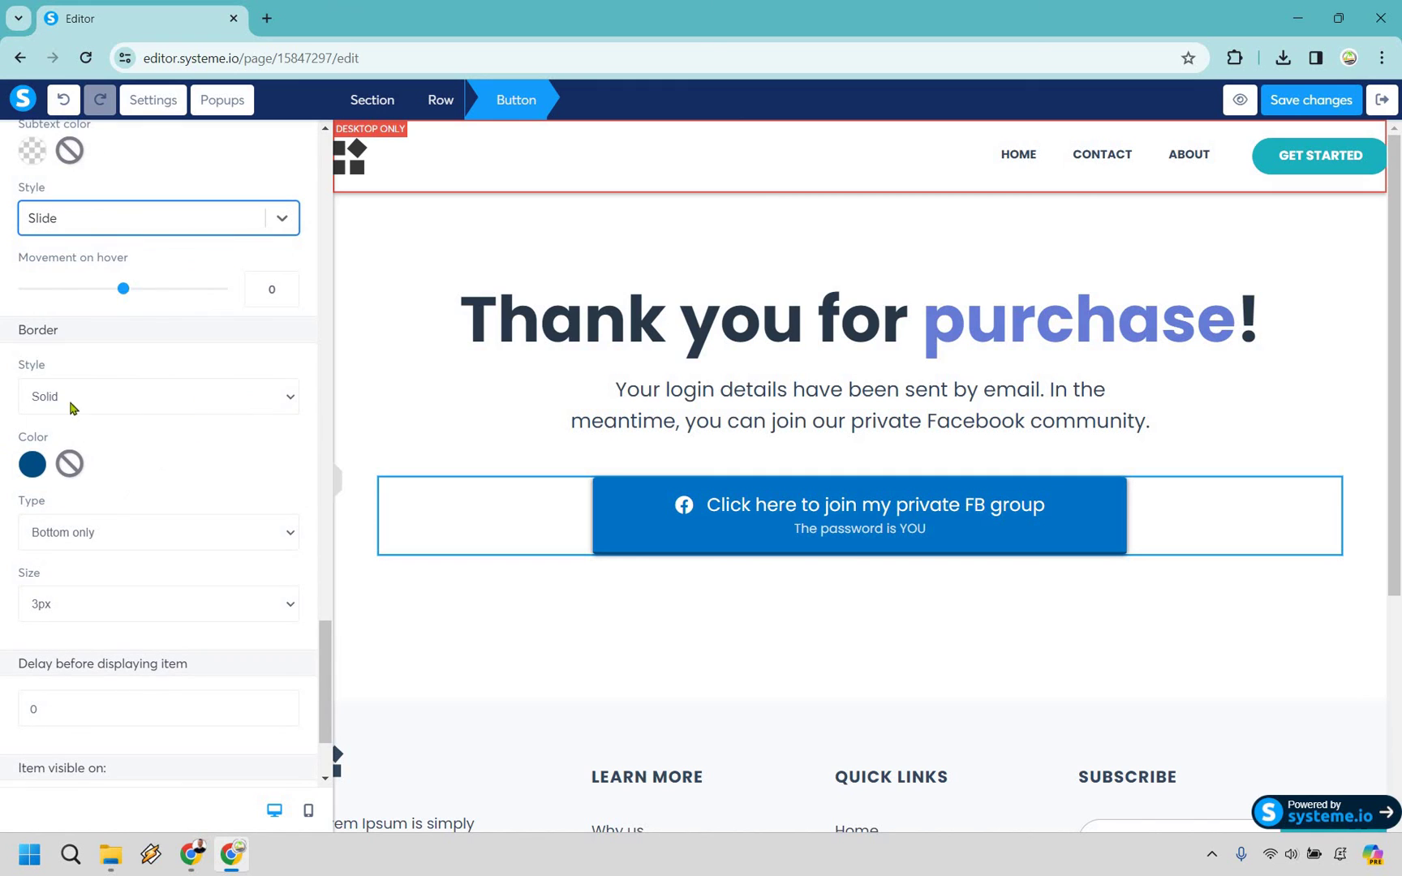
pyautogui.scroll(-1, 208, 367)
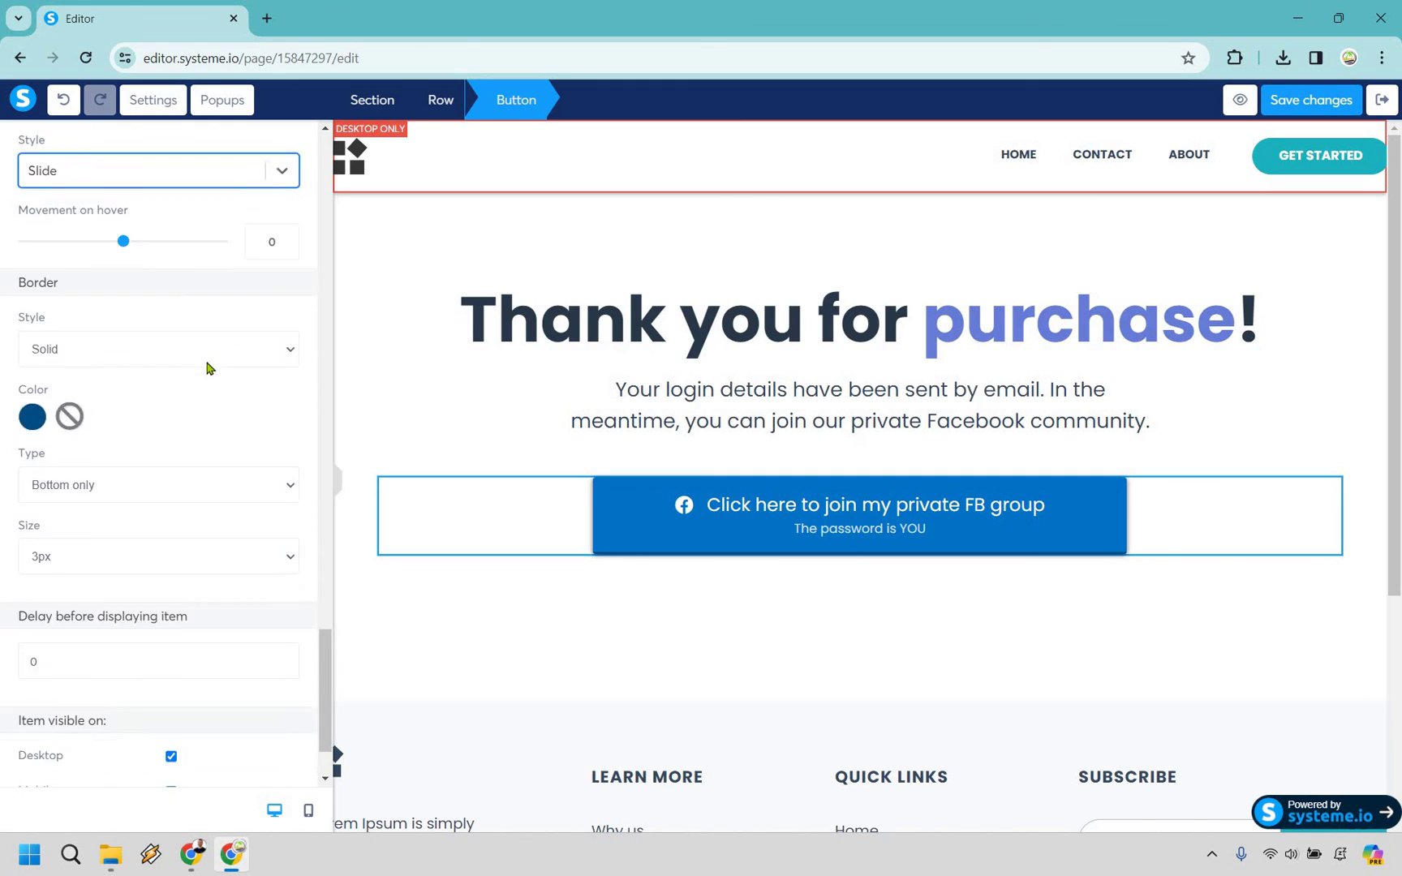
pyautogui.scroll(-1, 207, 367)
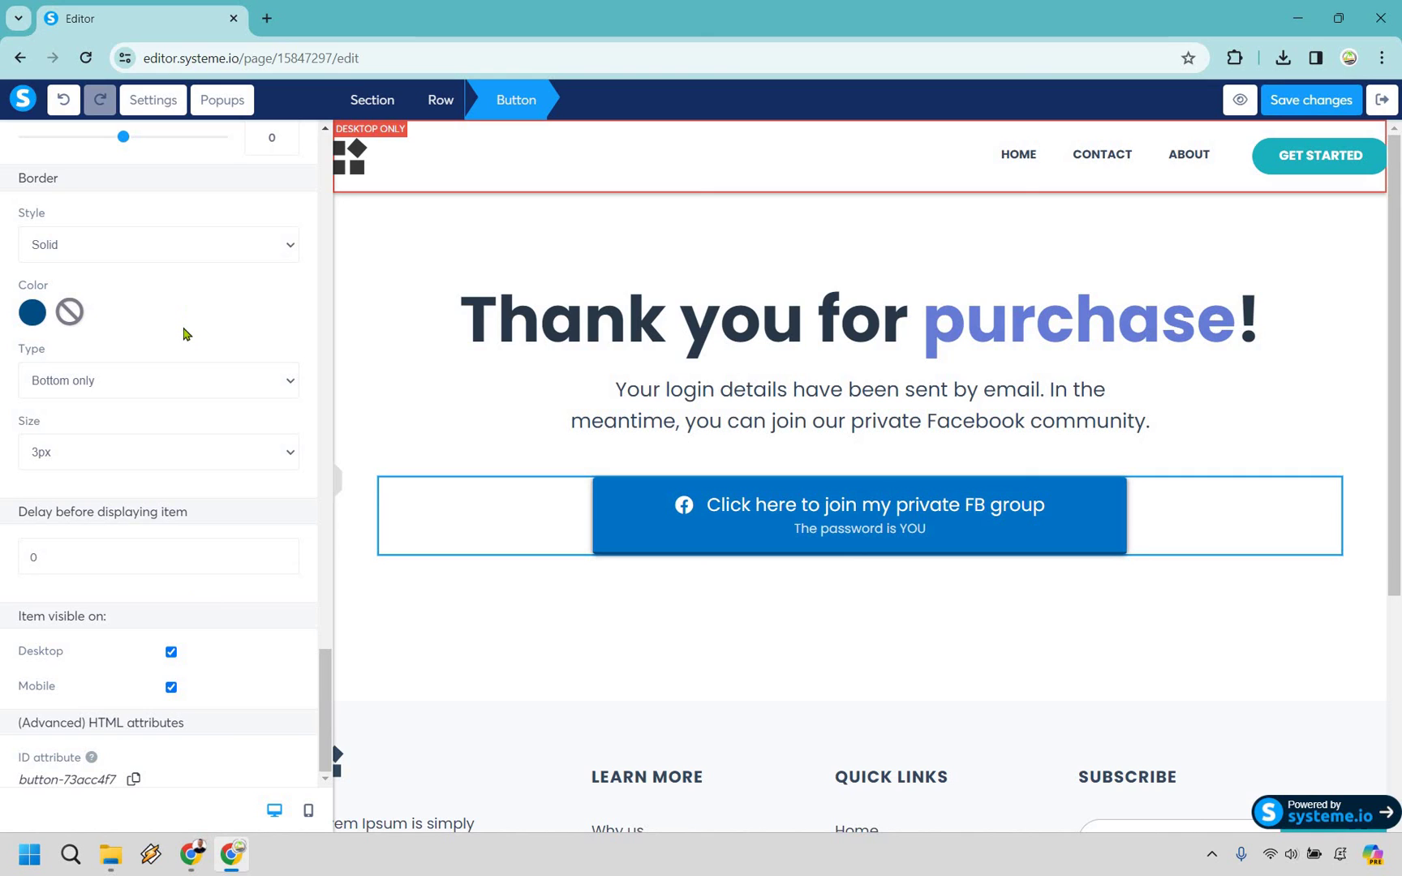
pyautogui.click(186, 572)
pyautogui.click(1308, 103)
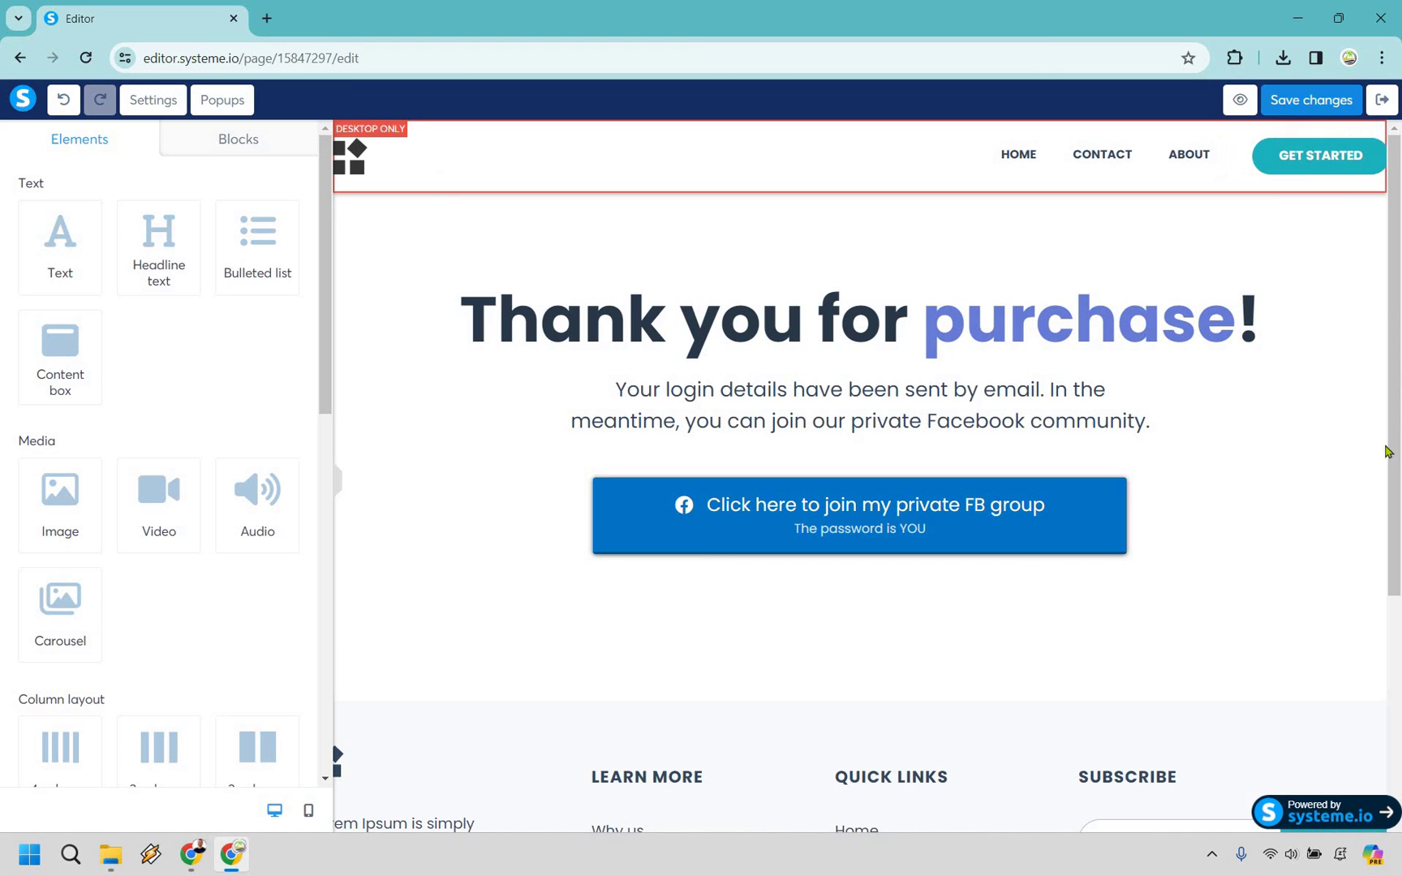